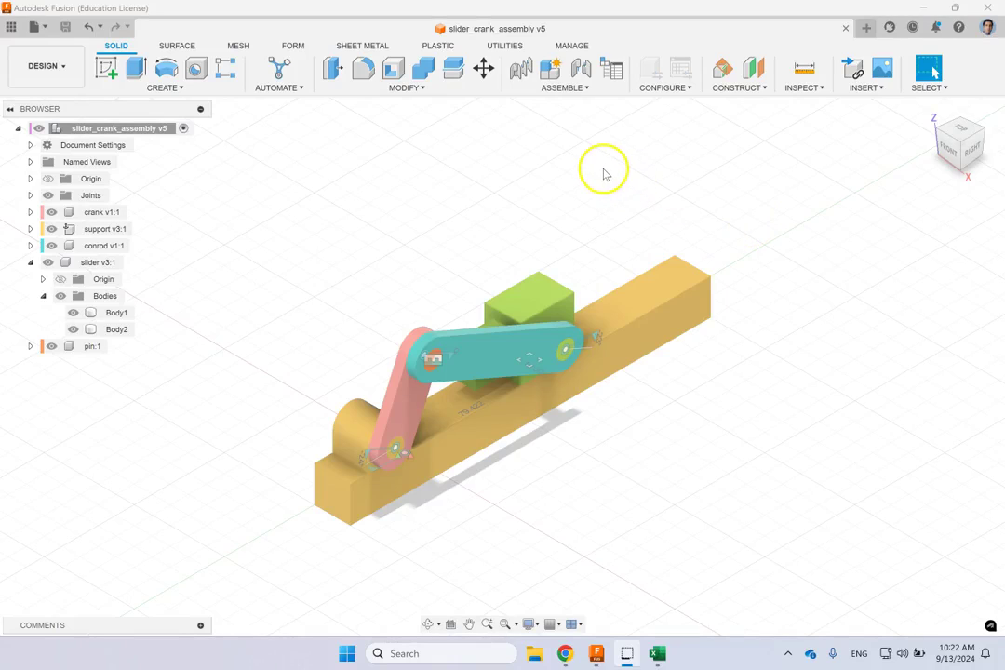
Open the ASSEMBLE menu to find the Bommer Bill of Materials options.
{"action": "left_click", "coordinate": [558, 88]}
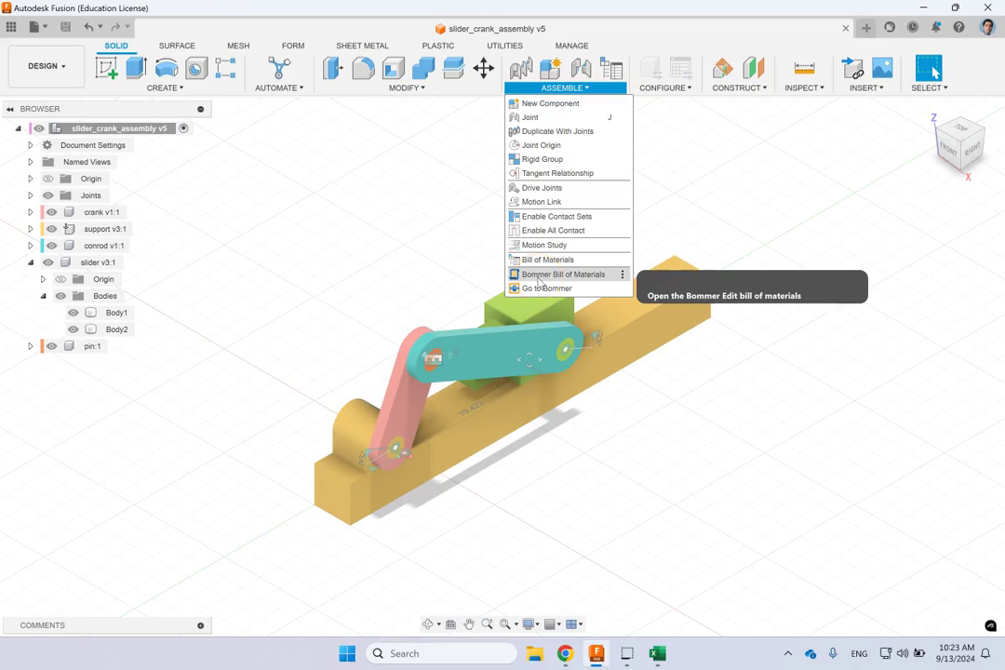
Switch to the Utilities toolset and look over the Bommer command list.
{"action": "left_click", "coordinate": [549, 275]}
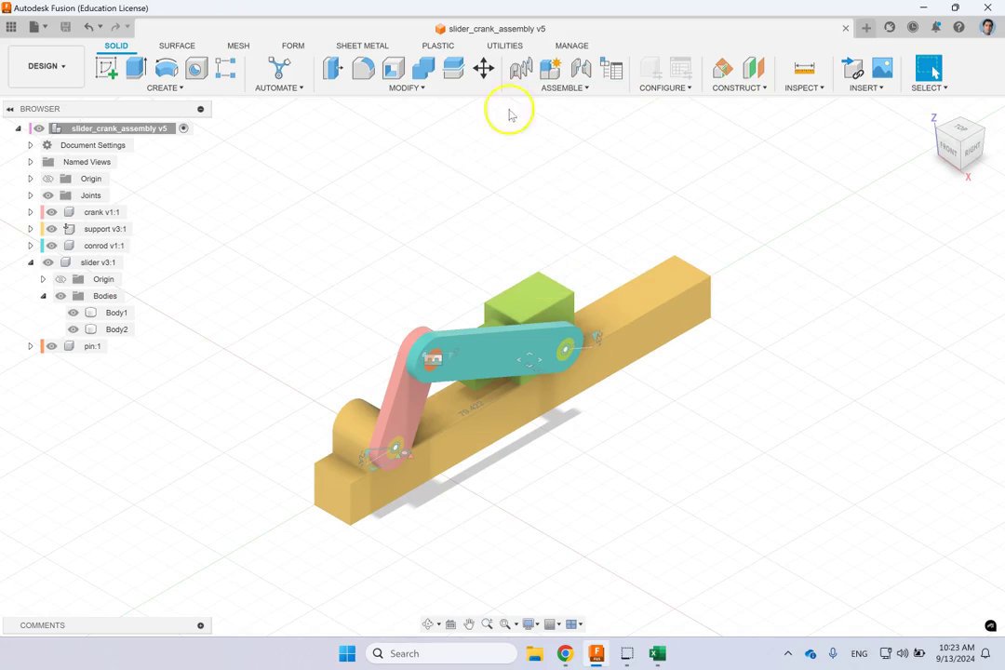
{"action": "left_click", "coordinate": [514, 47]}
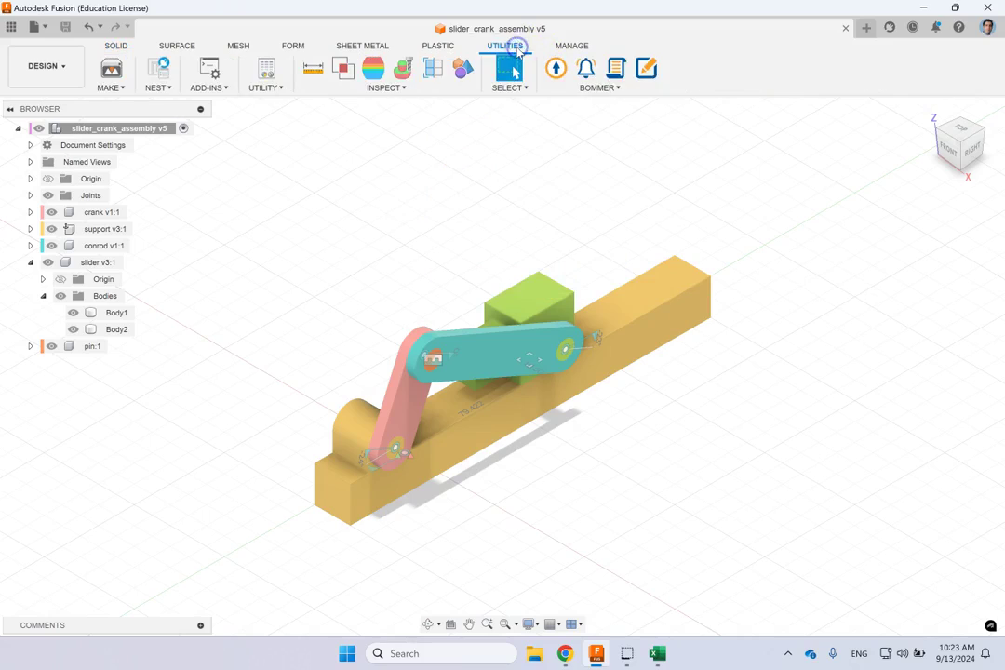
{"action": "left_click", "coordinate": [623, 90]}
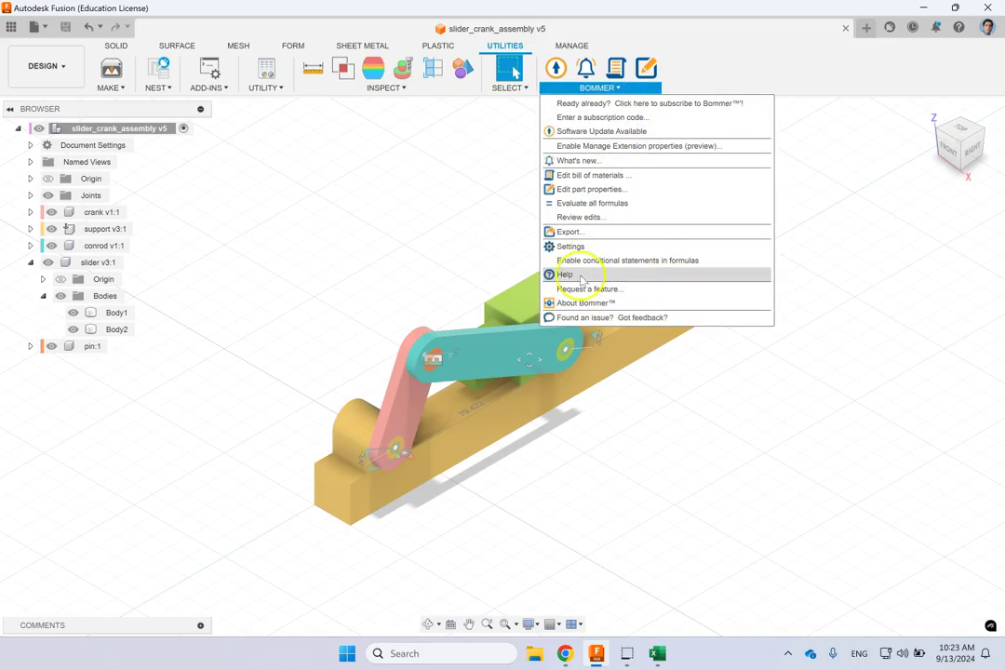
{"action": "left_click", "coordinate": [642, 203]}
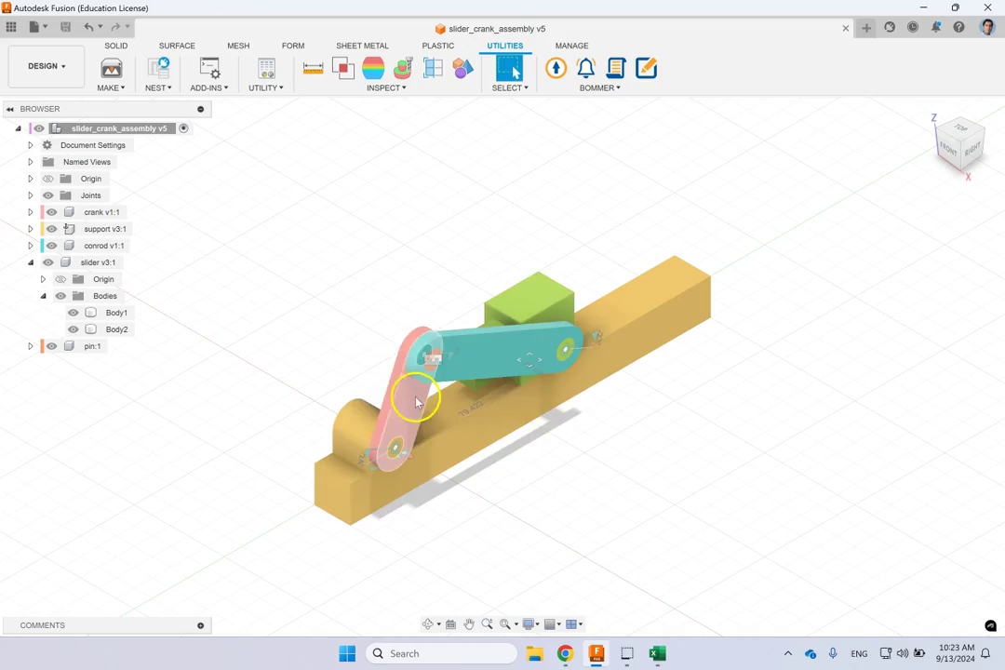
Drag the pink crank around so the conrod pushes the green slider along the rail.
{"action": "left_click_drag", "start_coordinate": [415, 404], "coordinate": [520, 278]}
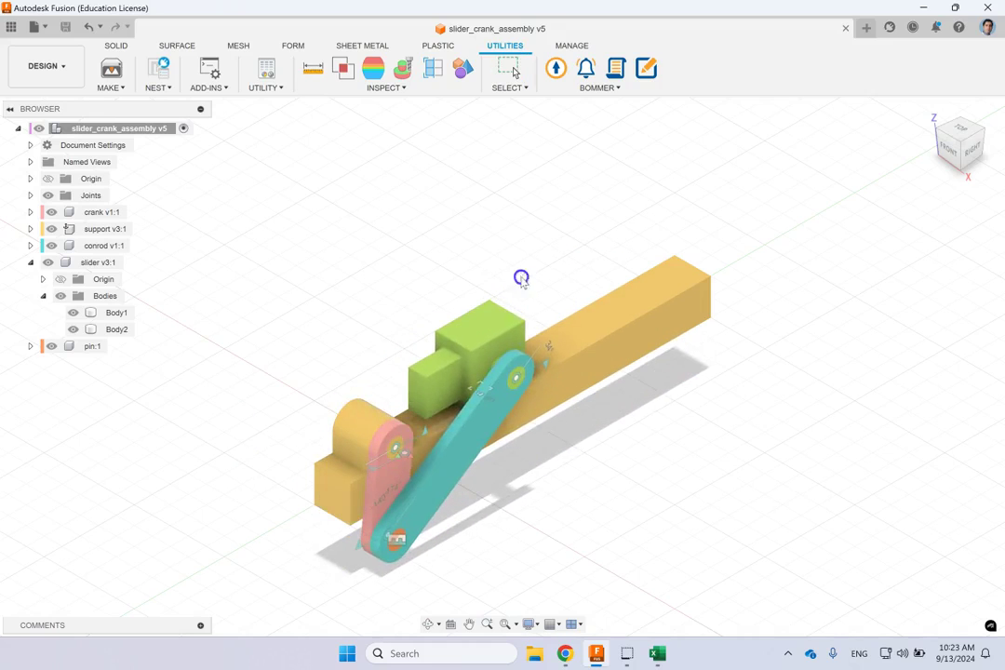
{"action": "left_click", "coordinate": [401, 484]}
{"action": "left_click", "coordinate": [386, 493]}
{"action": "left_click", "coordinate": [371, 520]}
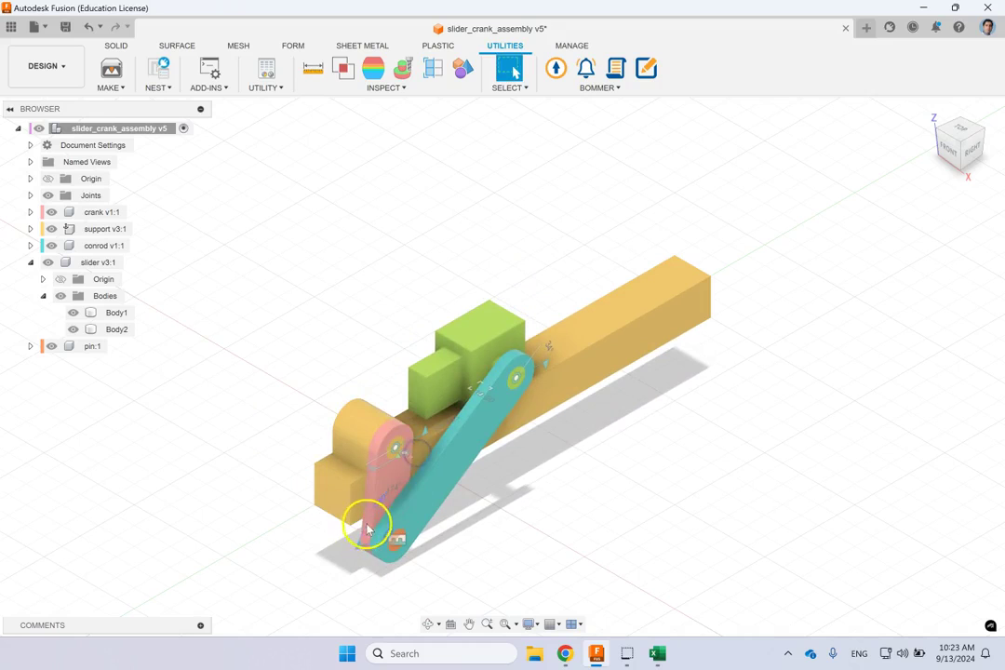
{"action": "left_click", "coordinate": [382, 480]}
{"action": "left_click_drag", "start_coordinate": [382, 479], "coordinate": [838, 168]}
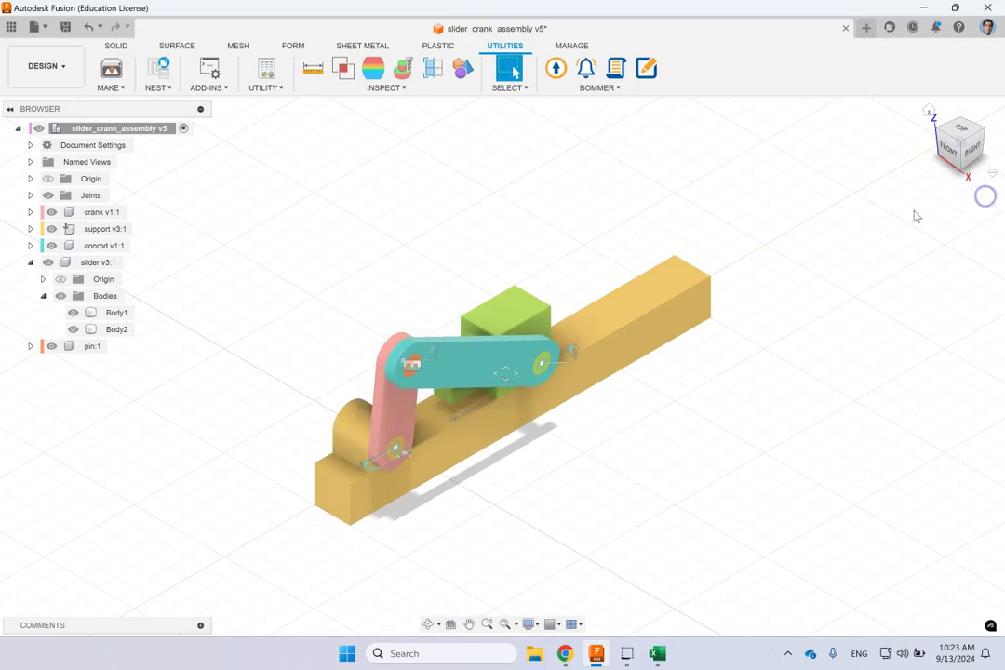
{"action": "left_click", "coordinate": [340, 250]}
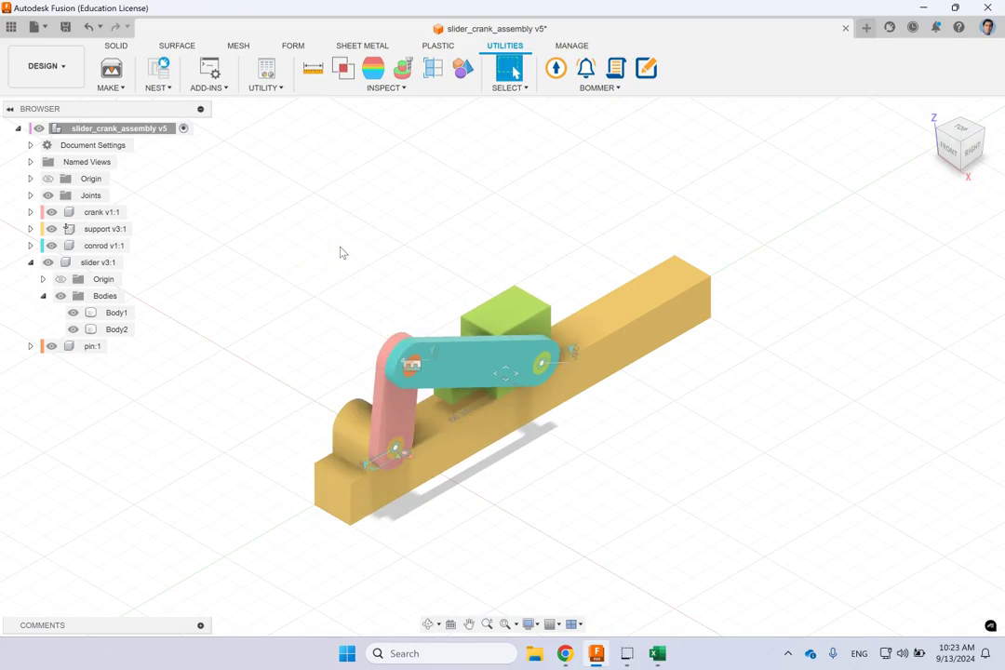
Check the Bommer menu, then open Bill of Materials from the Solid tab's Assemble menu.
{"action": "left_click", "coordinate": [116, 46]}
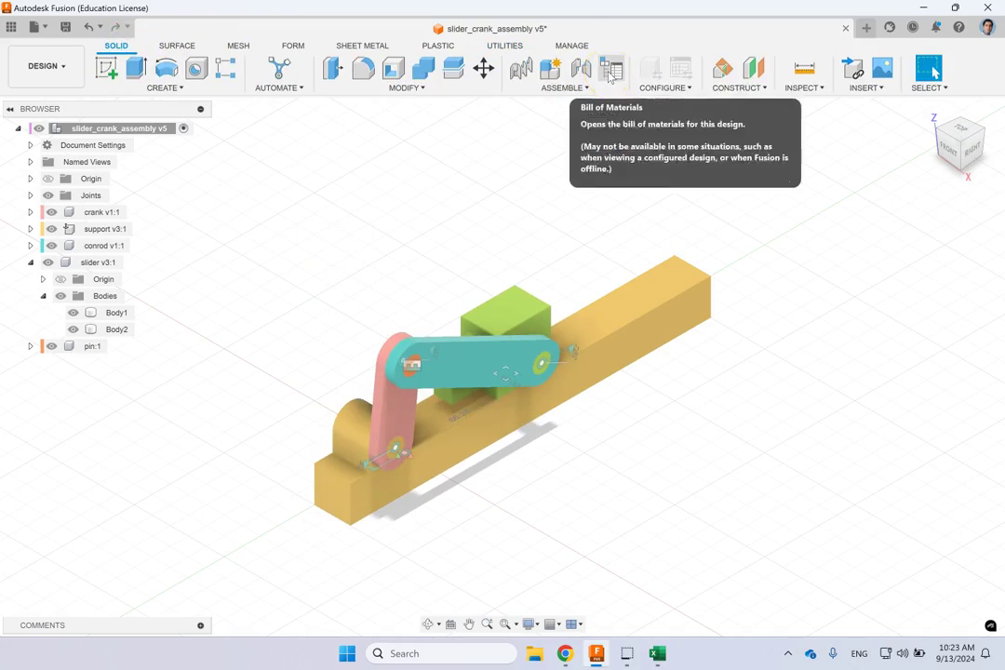
{"action": "left_click", "coordinate": [505, 44]}
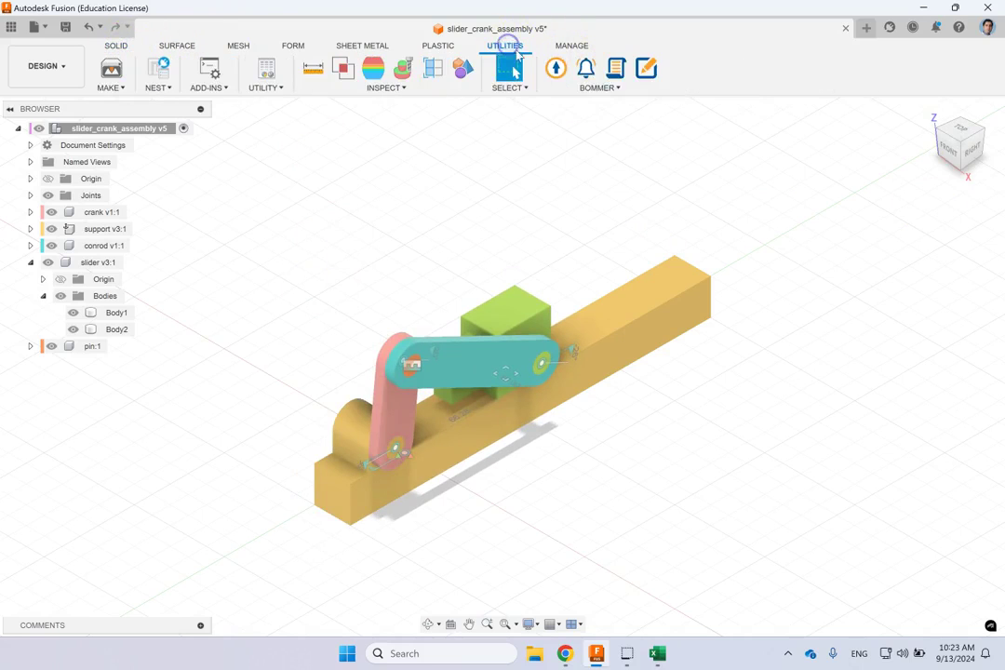
{"action": "left_click", "coordinate": [600, 88]}
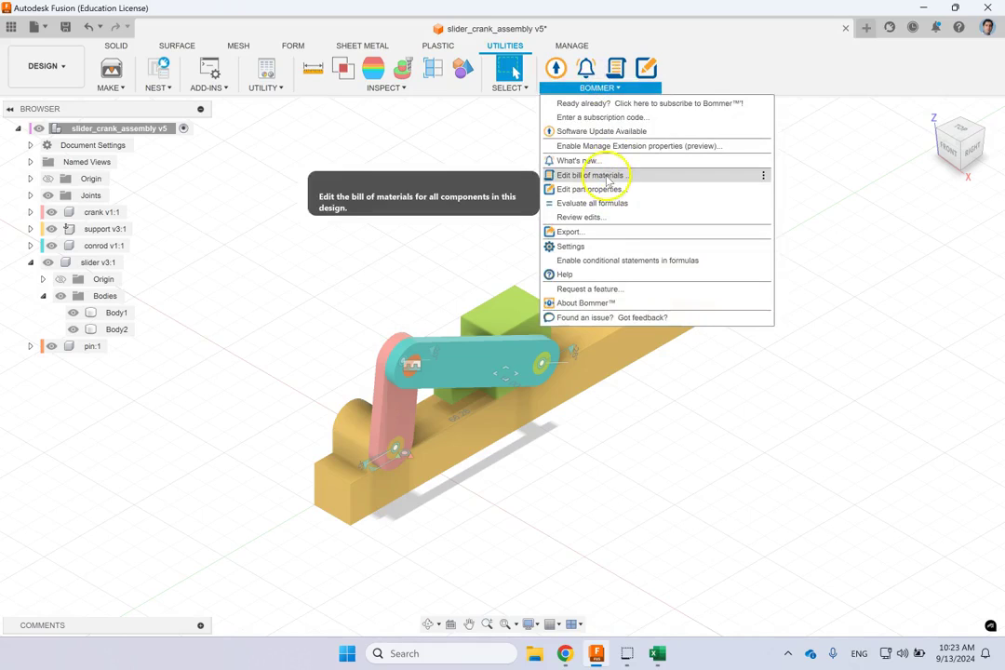
{"action": "left_click", "coordinate": [116, 45]}
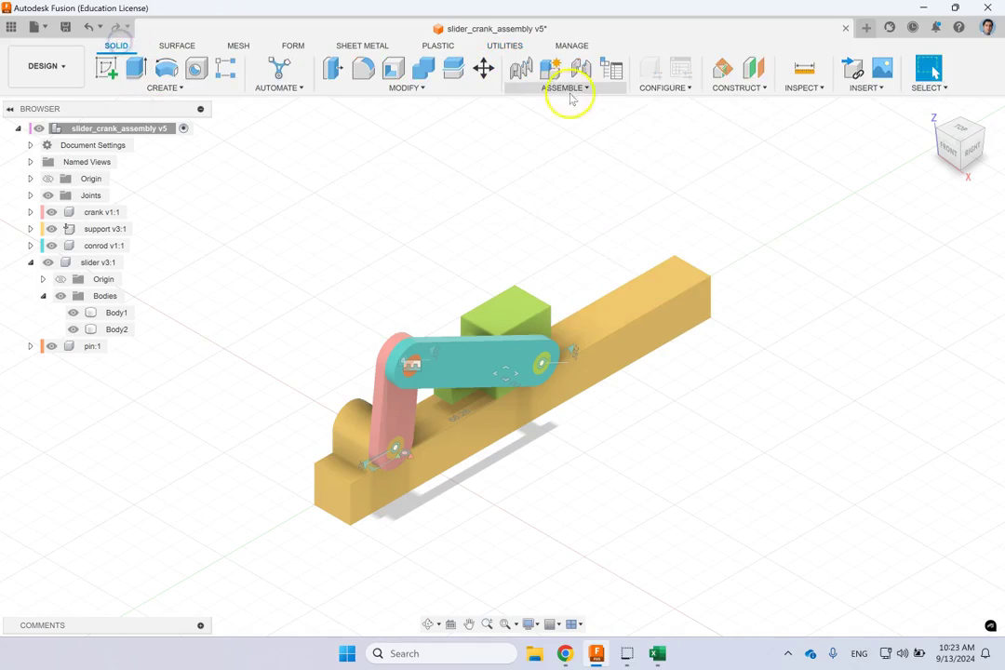
{"action": "left_click", "coordinate": [611, 70]}
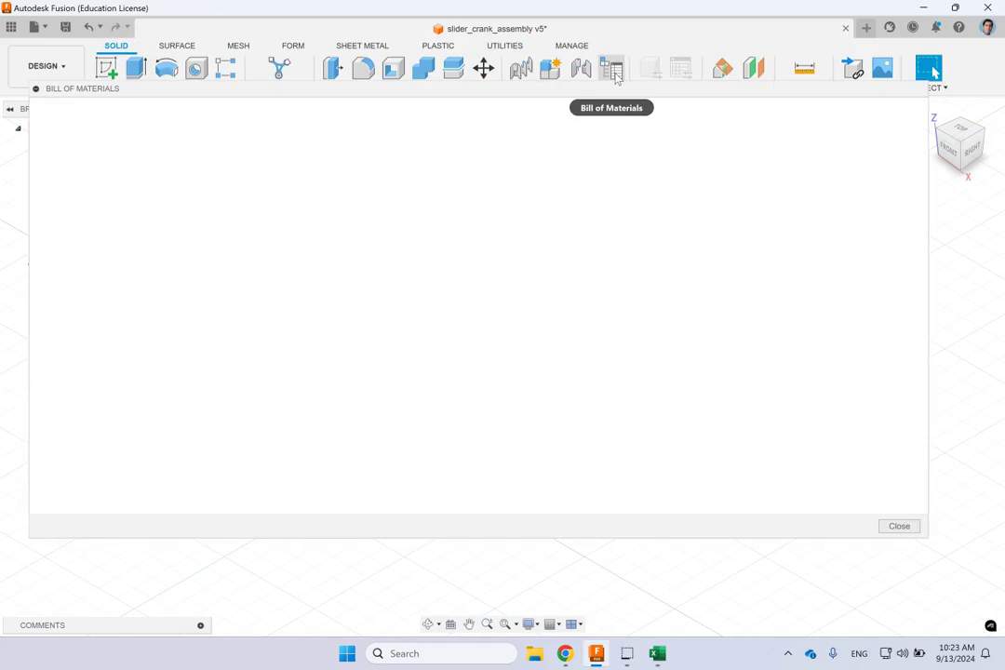
Check all six BOM rows, slider_crank_assembly through crank v1, using the header checkbox.
{"action": "left_click", "coordinate": [643, 67]}
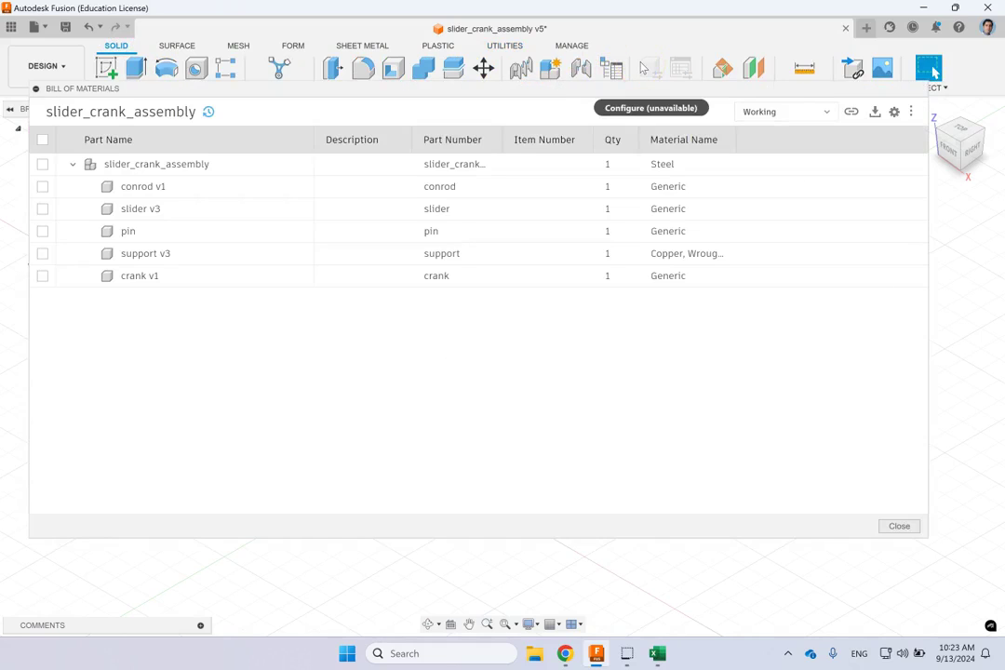
{"action": "left_click", "coordinate": [204, 276]}
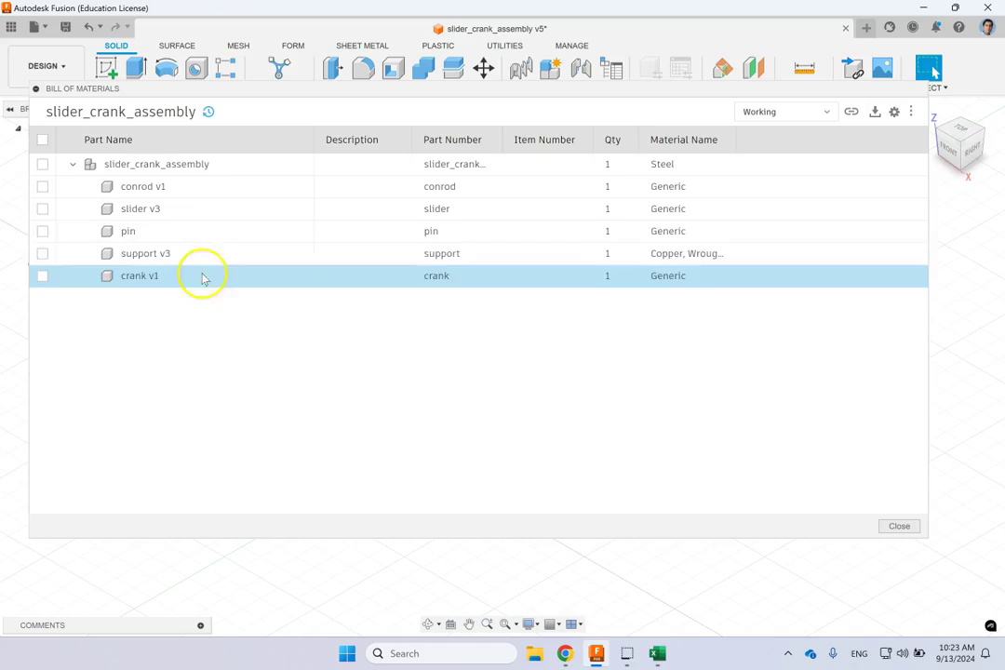
{"action": "left_click", "coordinate": [146, 188]}
{"action": "left_click", "coordinate": [162, 279]}
{"action": "left_click", "coordinate": [195, 184]}
{"action": "left_click", "coordinate": [204, 164]}
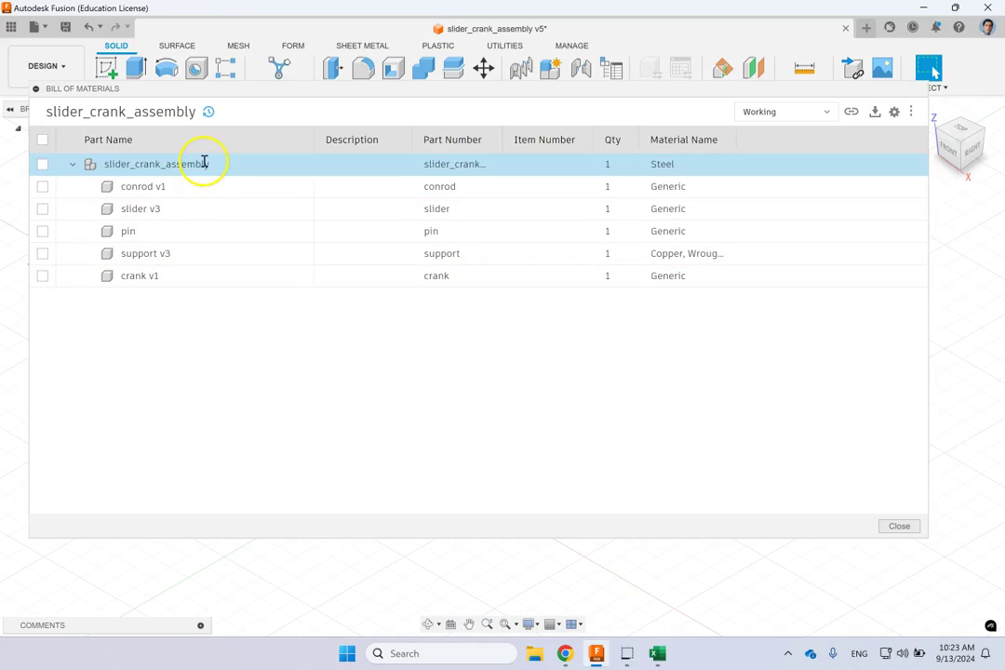
{"action": "left_click", "coordinate": [43, 164]}
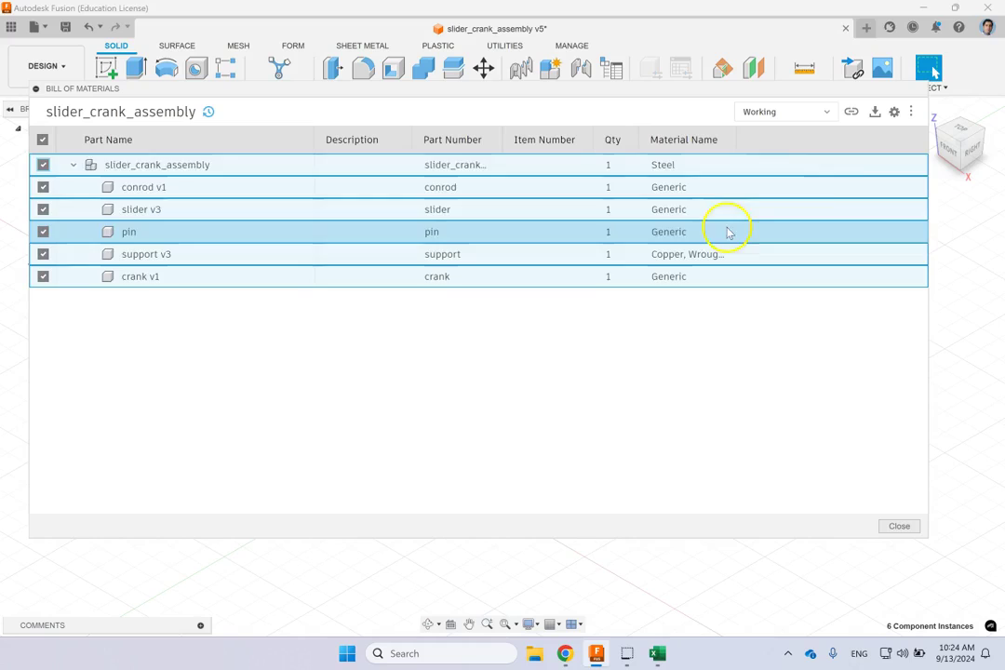
Review the Excel/CSV export formats and the Add/Remove columns list, then dismiss them.
{"action": "left_click", "coordinate": [874, 113]}
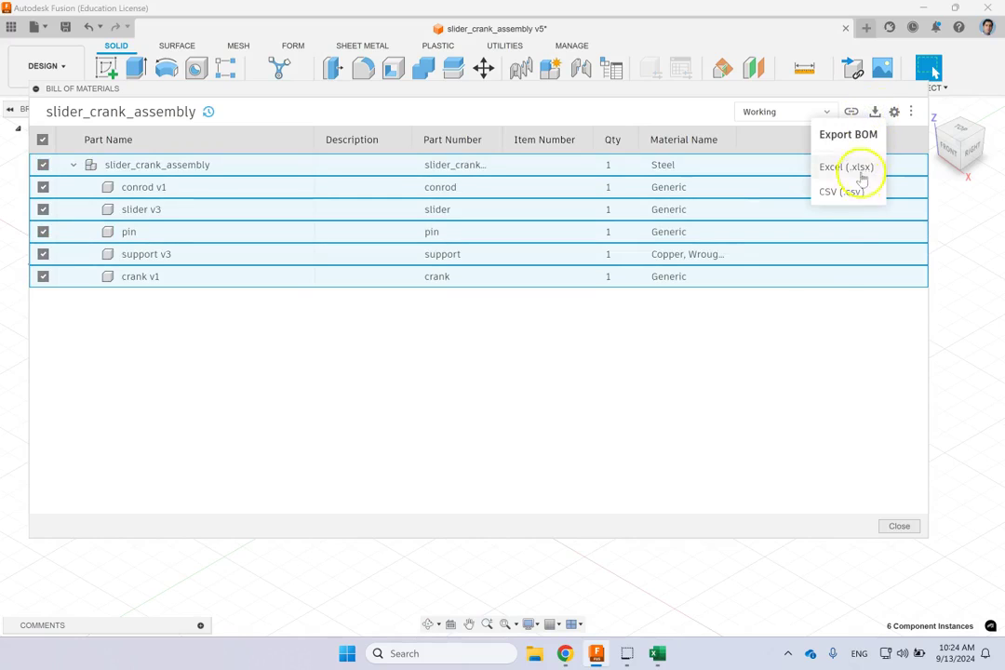
{"action": "left_click", "coordinate": [790, 340]}
{"action": "left_click", "coordinate": [874, 111]}
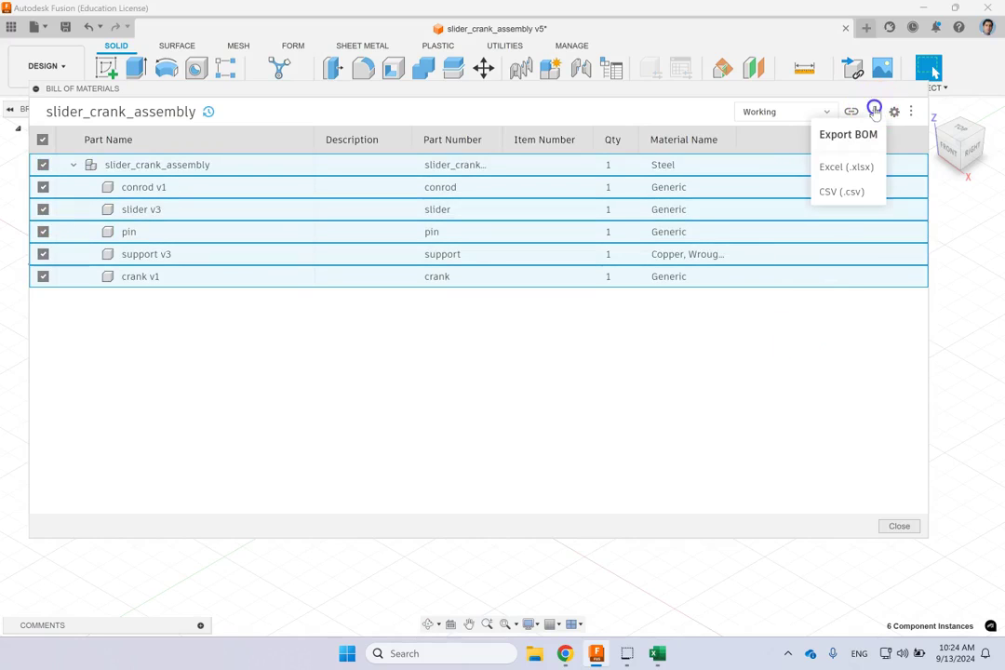
{"action": "left_click", "coordinate": [895, 111]}
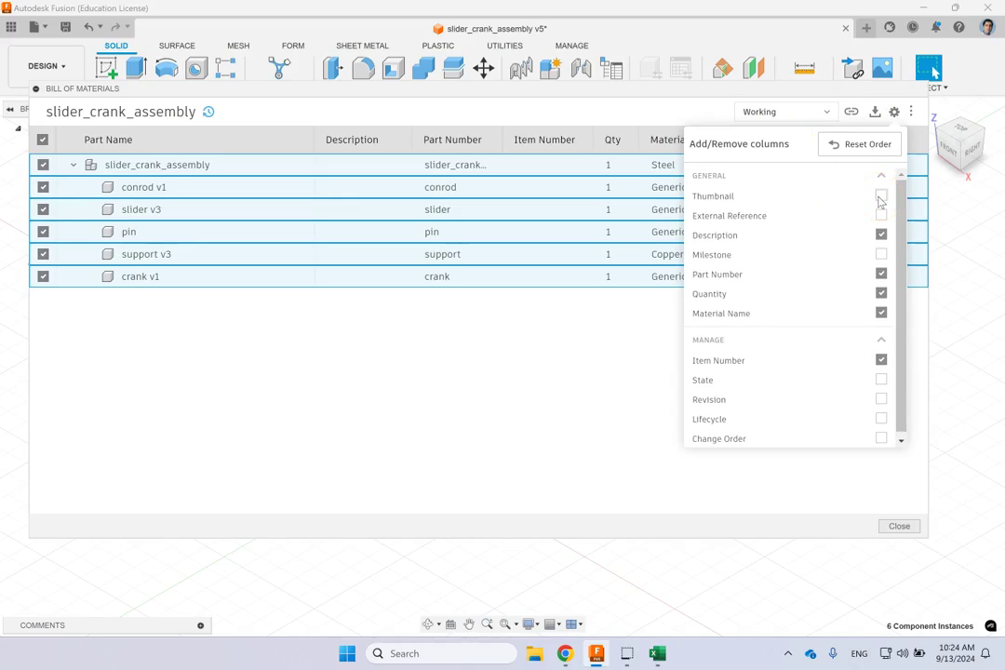
{"action": "scroll", "coordinate": [865, 274], "scroll_direction": "down", "scroll_amount": 1}
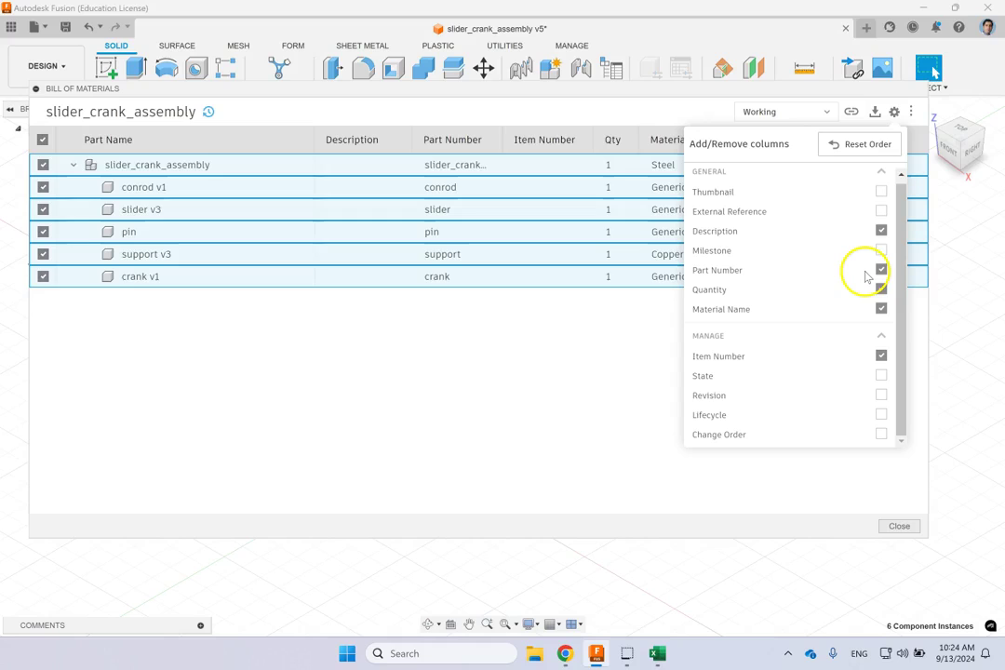
{"action": "left_click", "coordinate": [899, 234]}
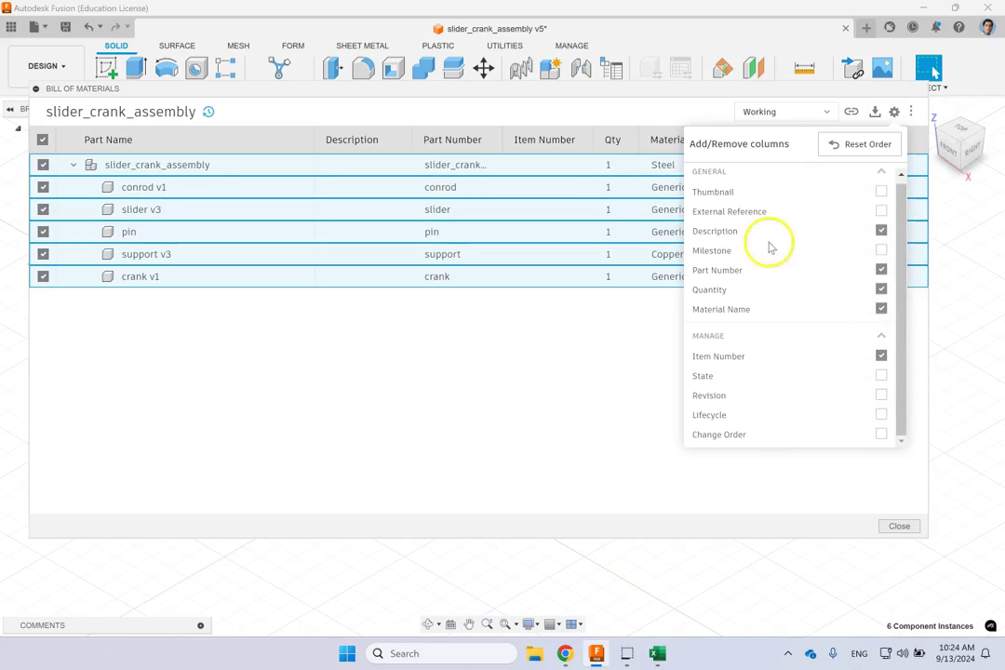
{"action": "left_click", "coordinate": [522, 421]}
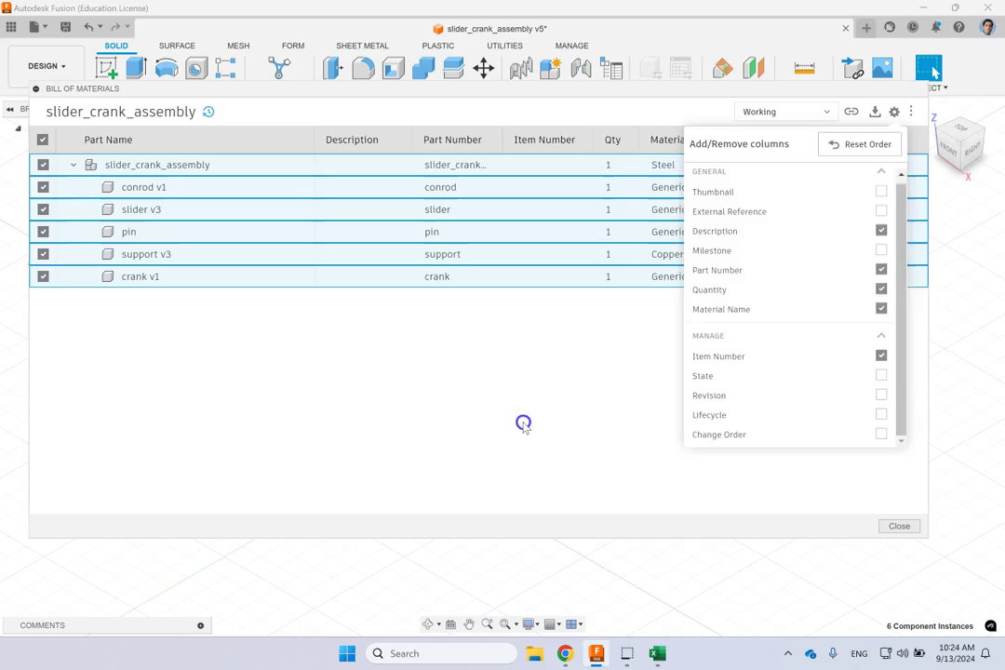
Close the bill of materials and launch Bommer's Edit Bill of Materials from Utilities.
{"action": "left_click", "coordinate": [899, 526]}
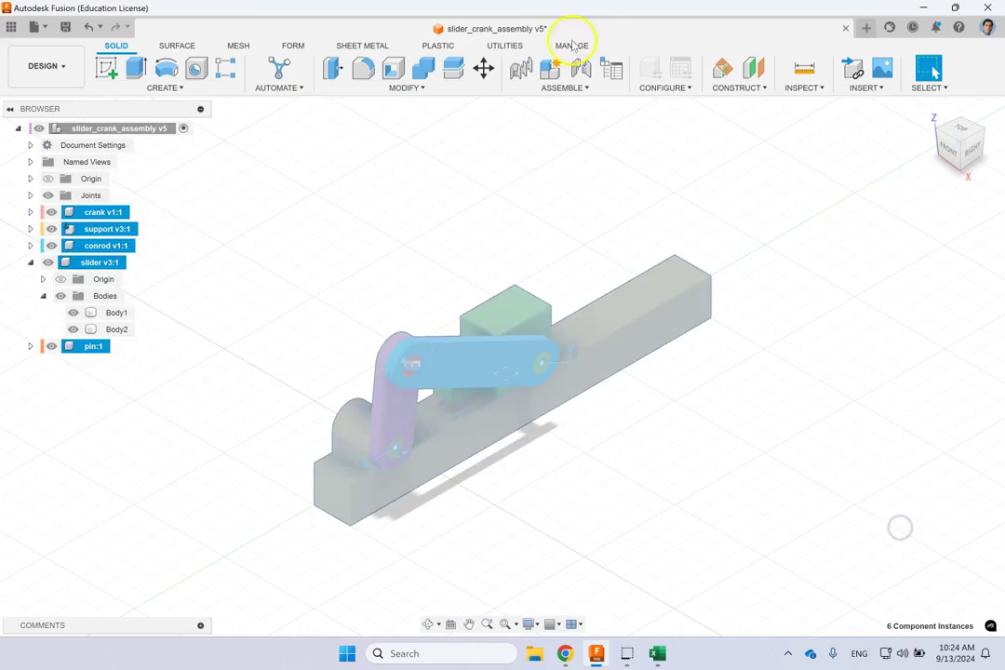
{"action": "left_click", "coordinate": [572, 45]}
{"action": "left_click", "coordinate": [506, 46]}
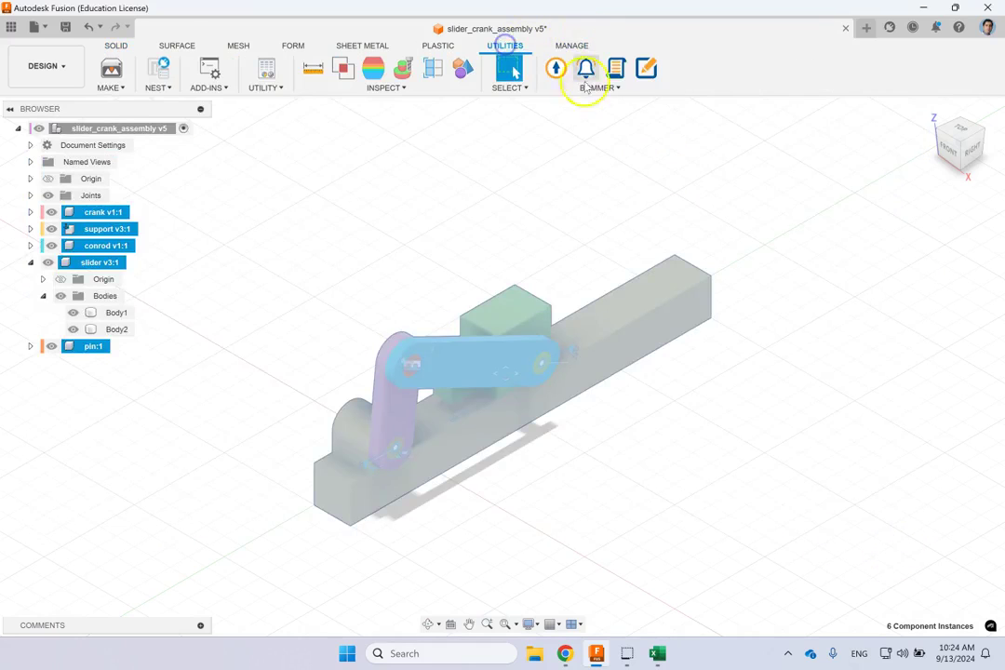
{"action": "left_click", "coordinate": [615, 73]}
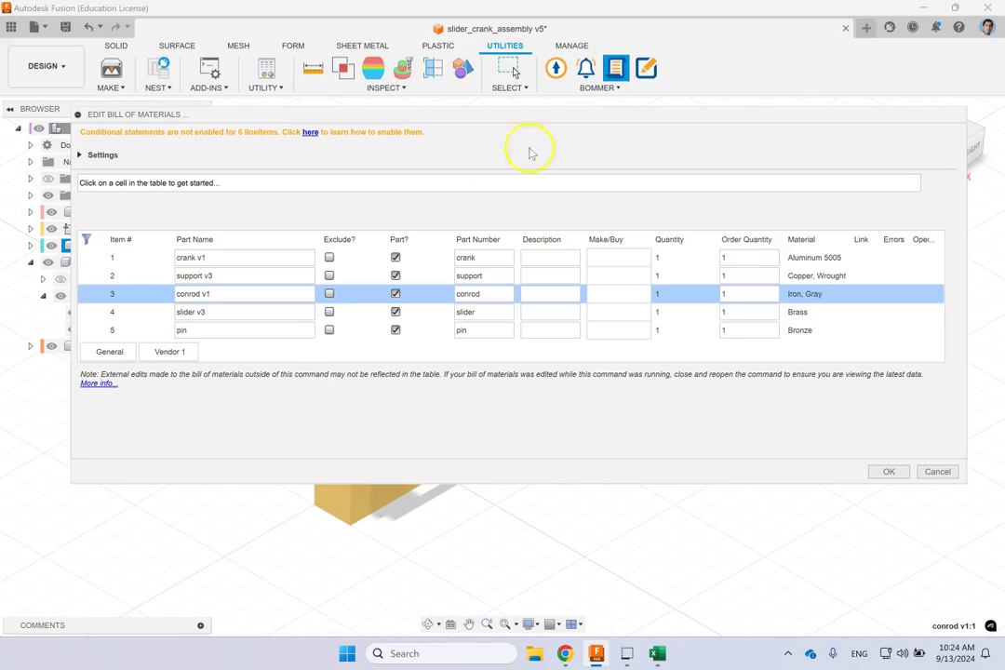
{"action": "left_click", "coordinate": [329, 258]}
{"action": "left_click", "coordinate": [330, 257]}
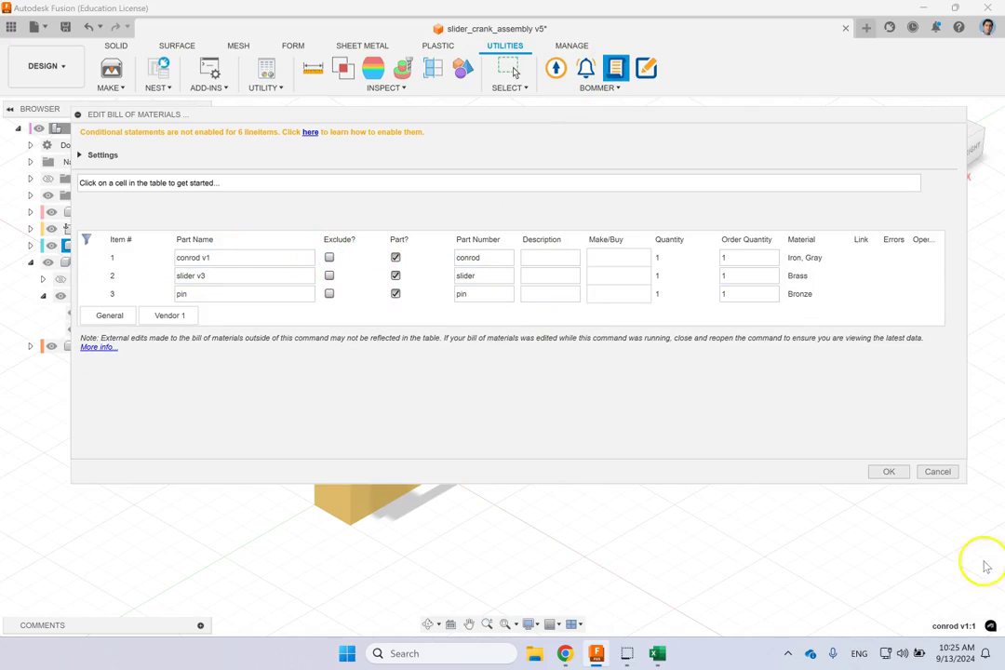
{"action": "left_click", "coordinate": [938, 471]}
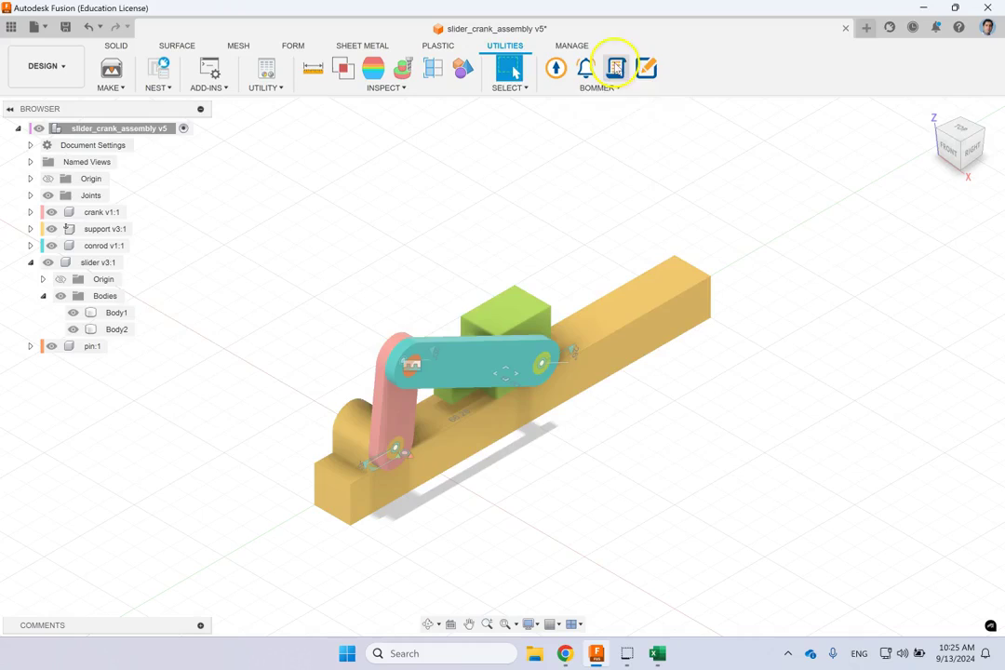
{"action": "left_click", "coordinate": [615, 67]}
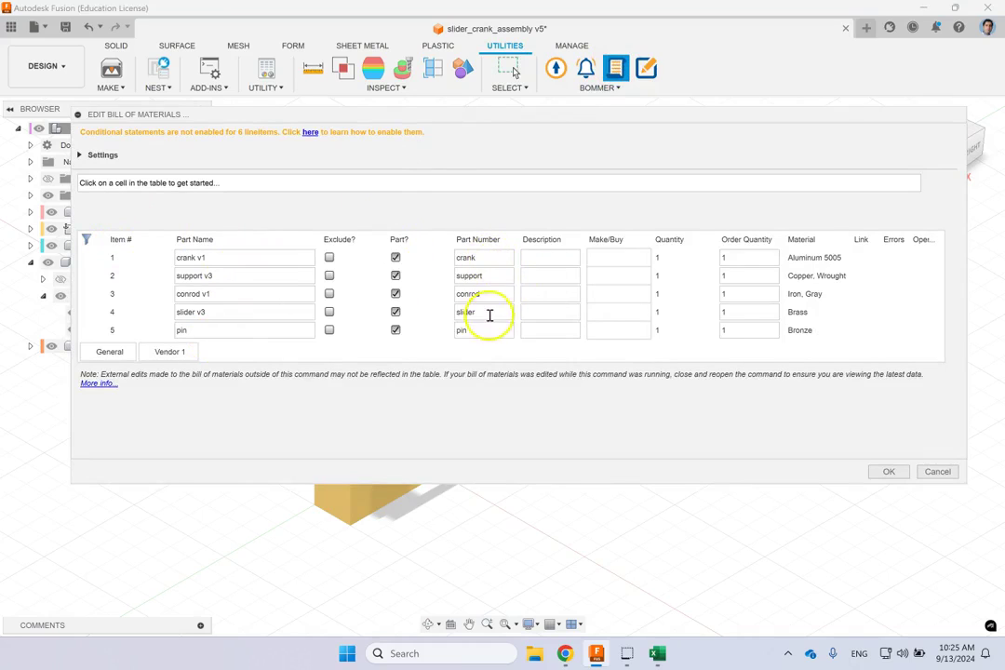
Set crank, support, conrod and slider to Make and pin to Buy.
{"action": "left_click", "coordinate": [618, 257]}
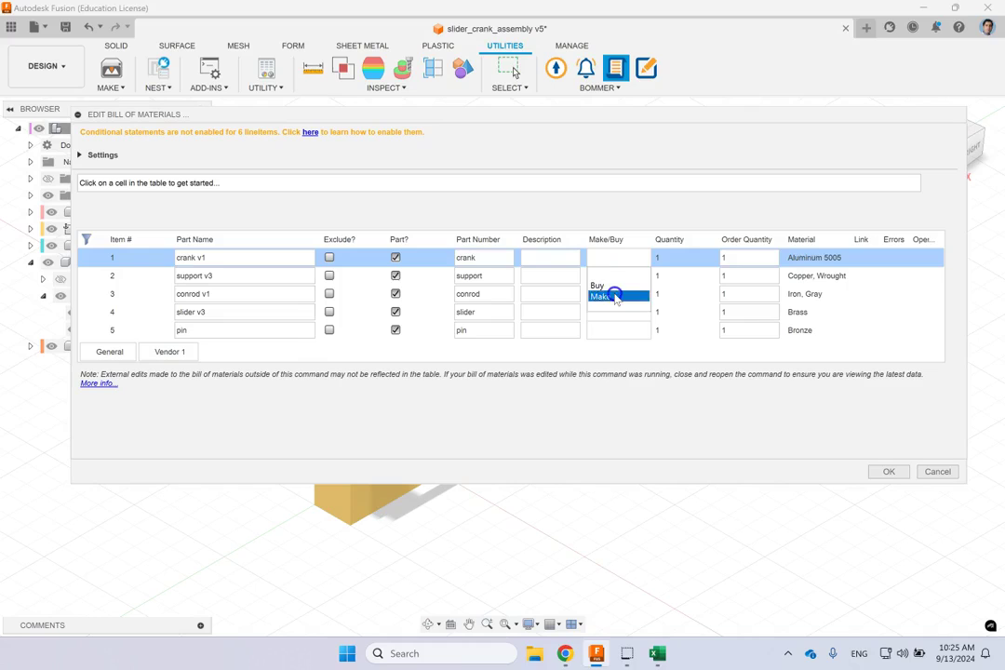
{"action": "left_click", "coordinate": [603, 296]}
{"action": "left_click", "coordinate": [618, 275]}
{"action": "left_click", "coordinate": [616, 314]}
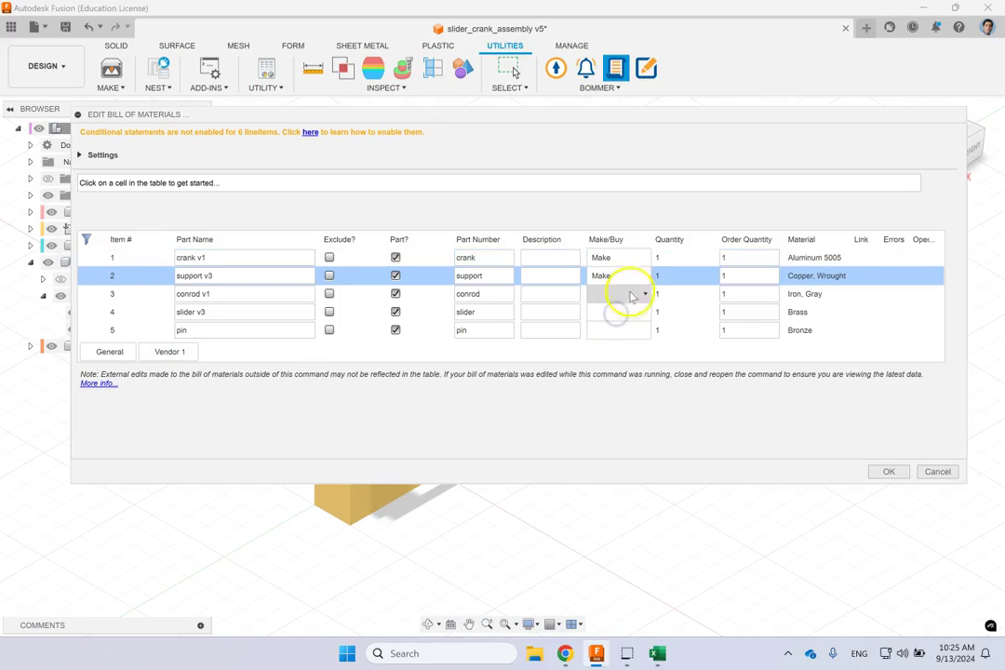
{"action": "left_click", "coordinate": [629, 294]}
{"action": "left_click", "coordinate": [619, 331]}
{"action": "left_click", "coordinate": [630, 313]}
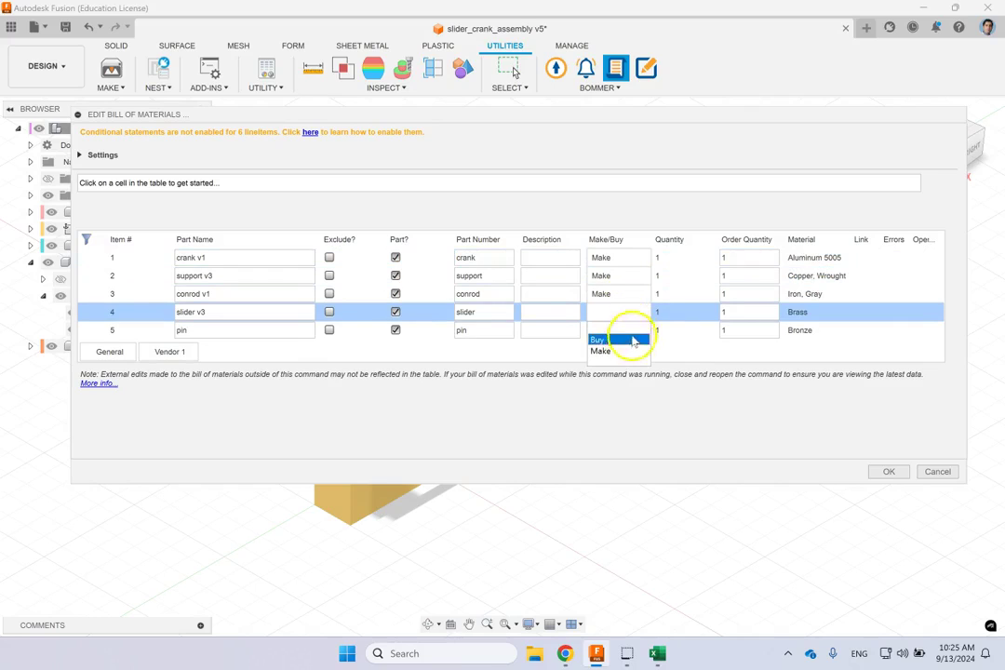
{"action": "left_click", "coordinate": [614, 351]}
{"action": "left_click", "coordinate": [618, 332]}
{"action": "left_click", "coordinate": [614, 357]}
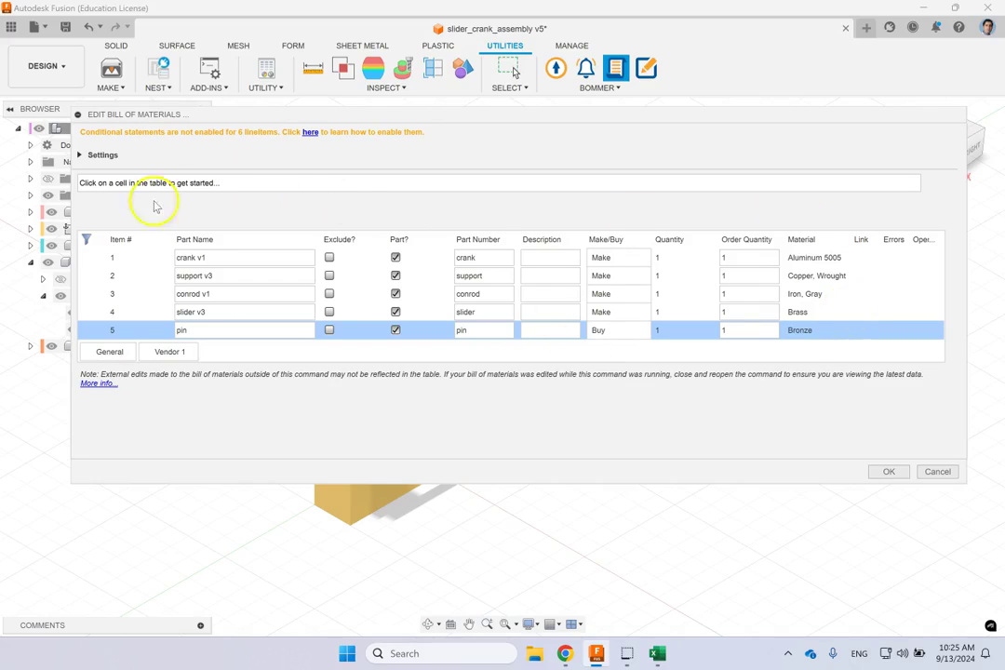
Expand and collapse Settings, then save the Make/Buy choices with OK.
{"action": "left_click", "coordinate": [80, 155]}
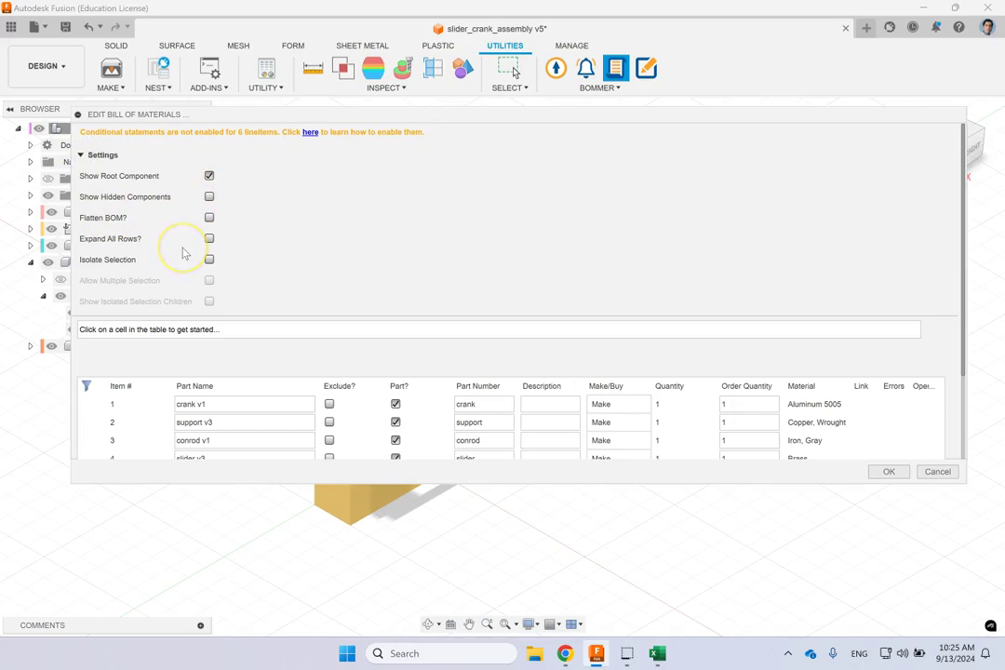
{"action": "left_click", "coordinate": [80, 155]}
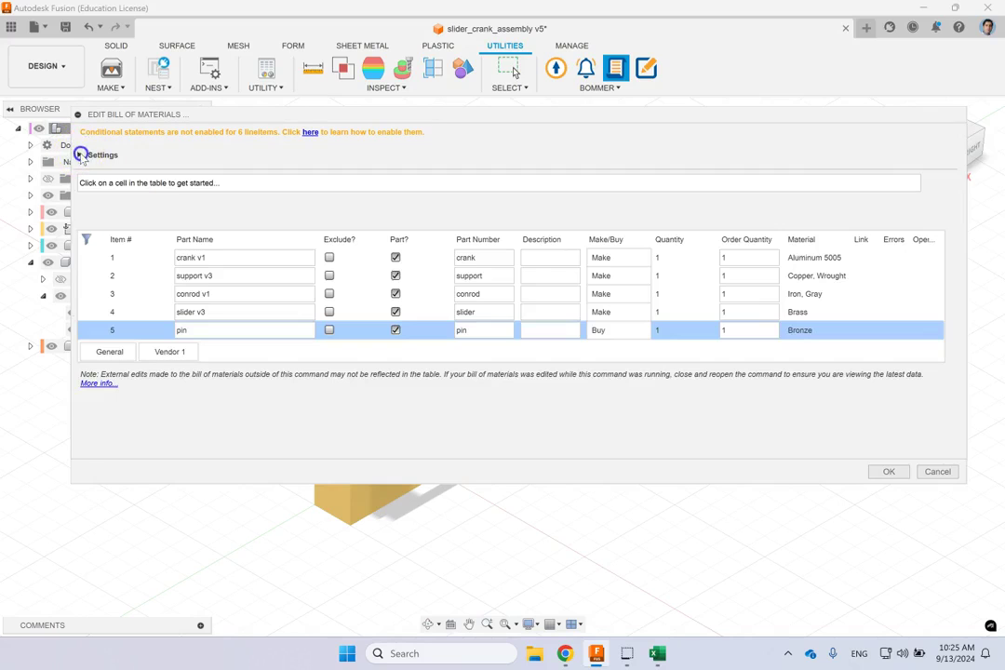
{"action": "left_click", "coordinate": [889, 472]}
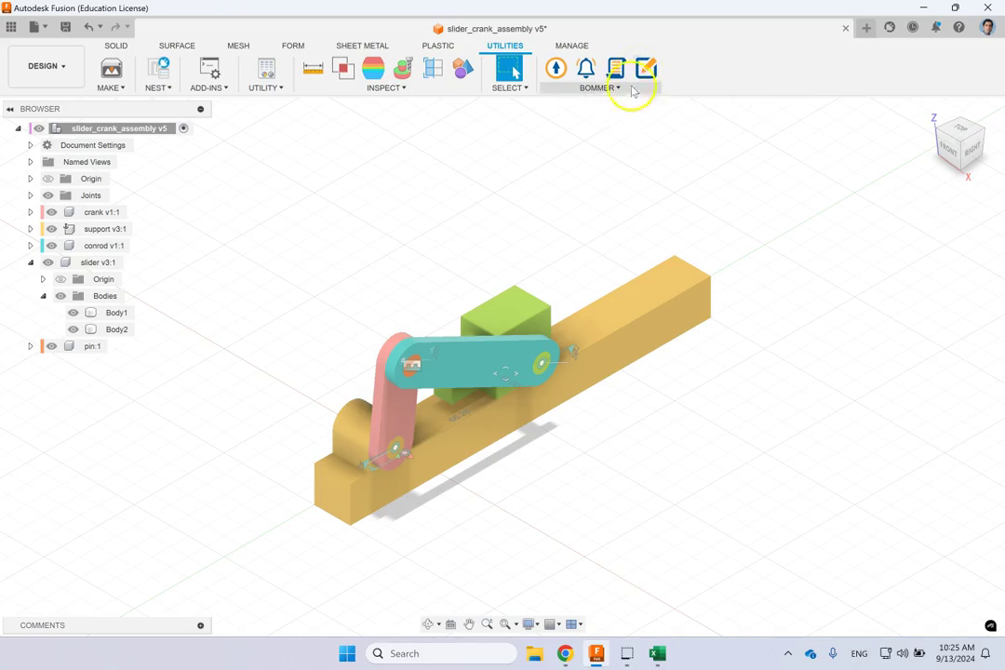
Open Bommer's Export panel and scroll through the mass, vendor, vendor URL and price properties.
{"action": "left_click", "coordinate": [627, 88]}
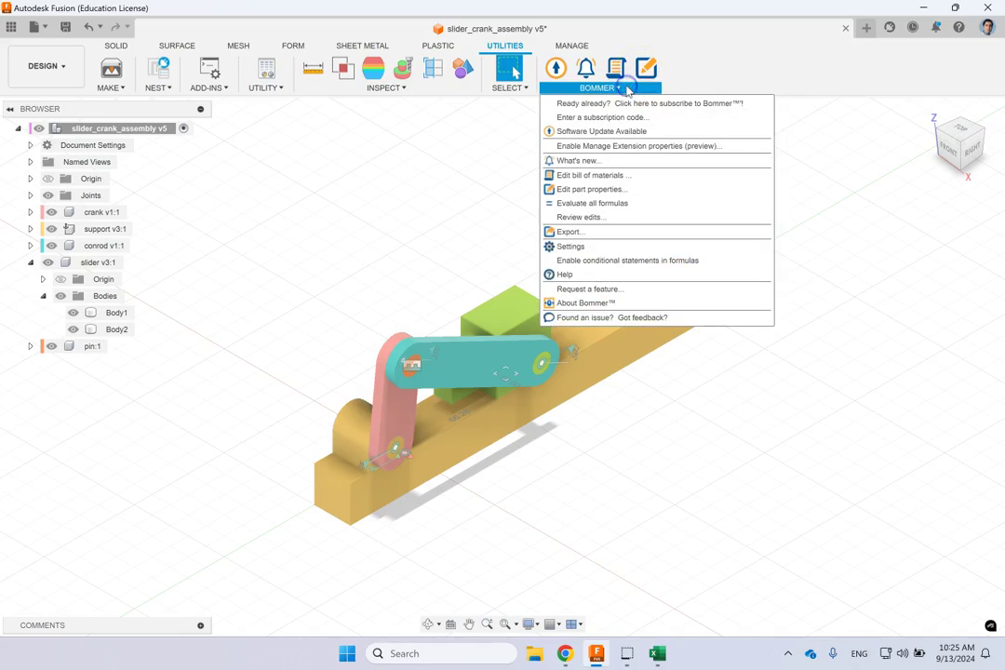
{"action": "left_click", "coordinate": [590, 233]}
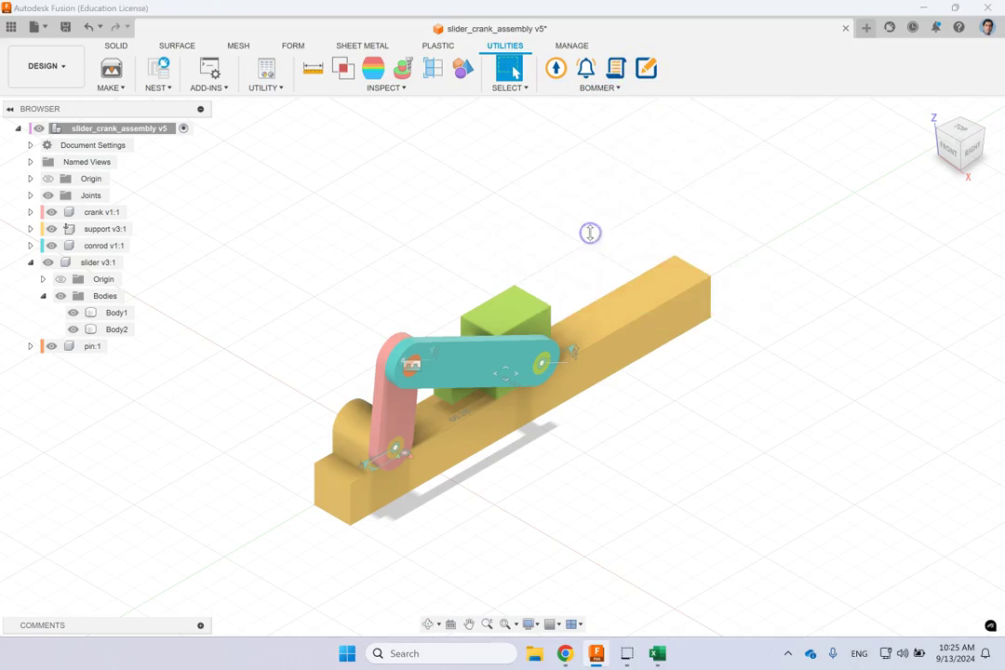
{"action": "left_click_drag", "start_coordinate": [685, 153], "coordinate": [438, 82]}
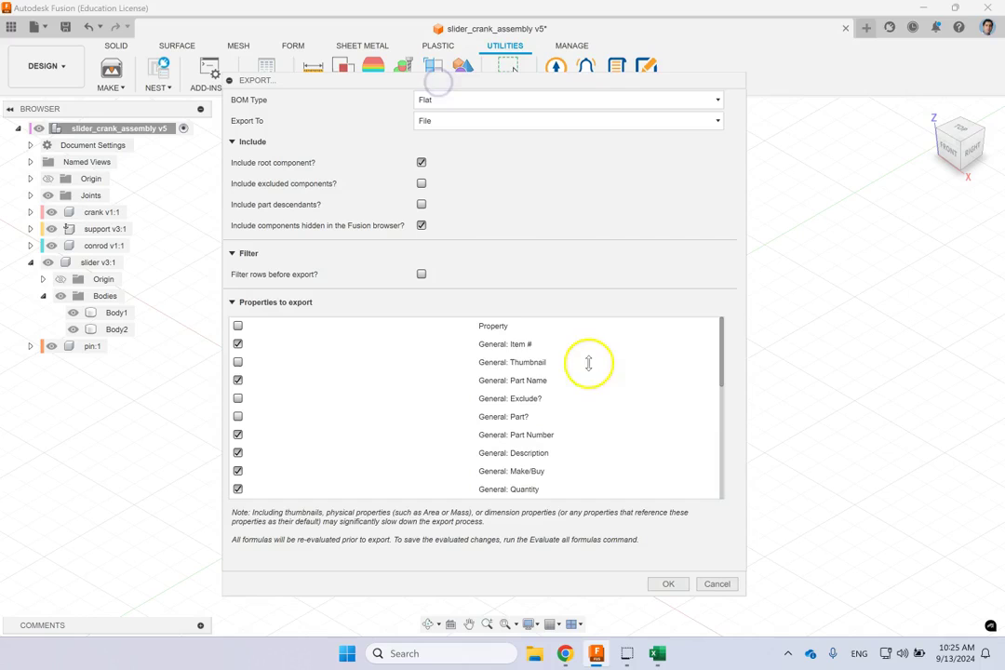
{"action": "scroll", "coordinate": [497, 372], "scroll_direction": "down", "scroll_amount": 10}
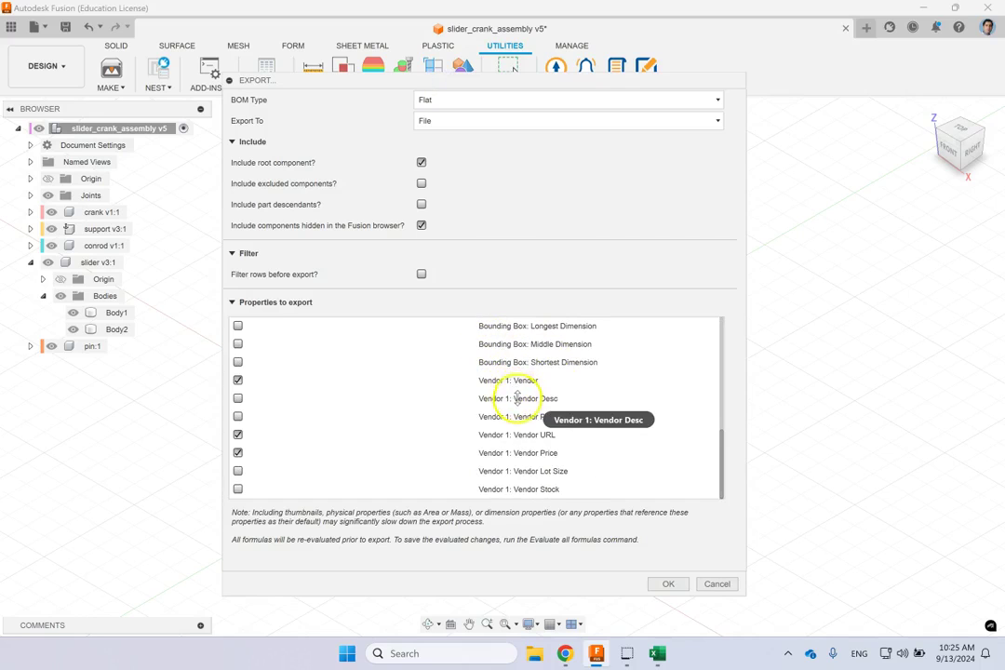
{"action": "scroll", "coordinate": [517, 397], "scroll_direction": "up", "scroll_amount": 10}
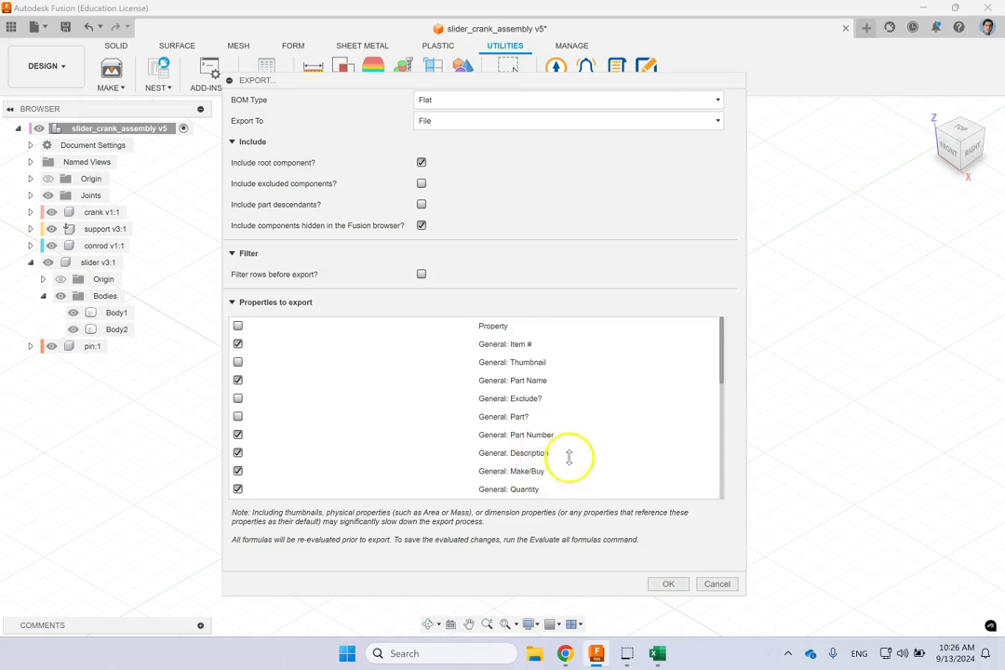
{"action": "scroll", "coordinate": [566, 452], "scroll_direction": "down", "scroll_amount": 1}
{"action": "scroll", "coordinate": [553, 449], "scroll_direction": "down", "scroll_amount": 2}
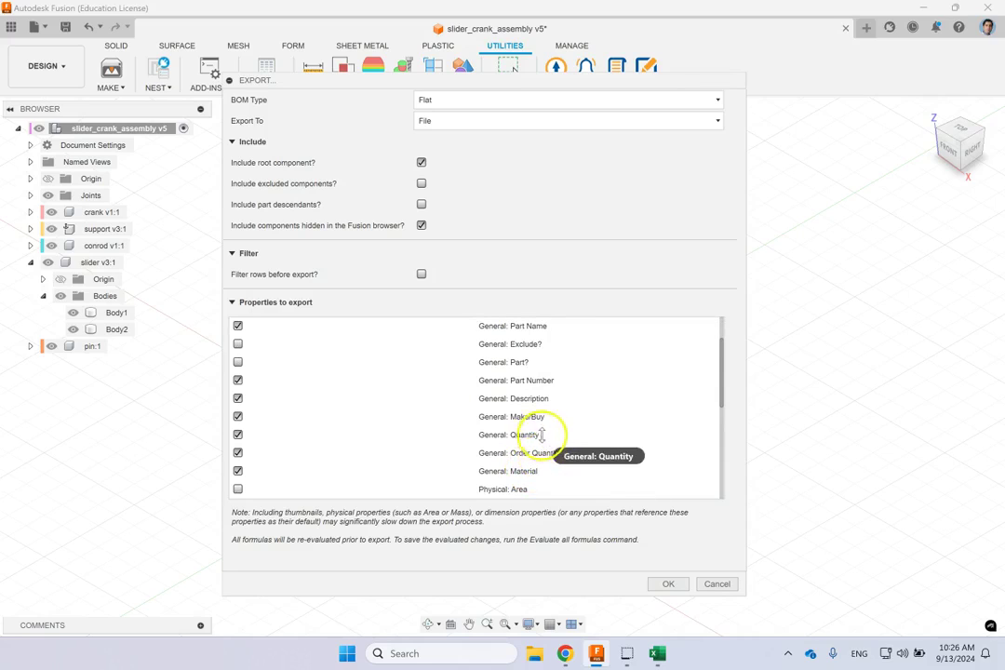
{"action": "scroll", "coordinate": [577, 435], "scroll_direction": "down", "scroll_amount": 4}
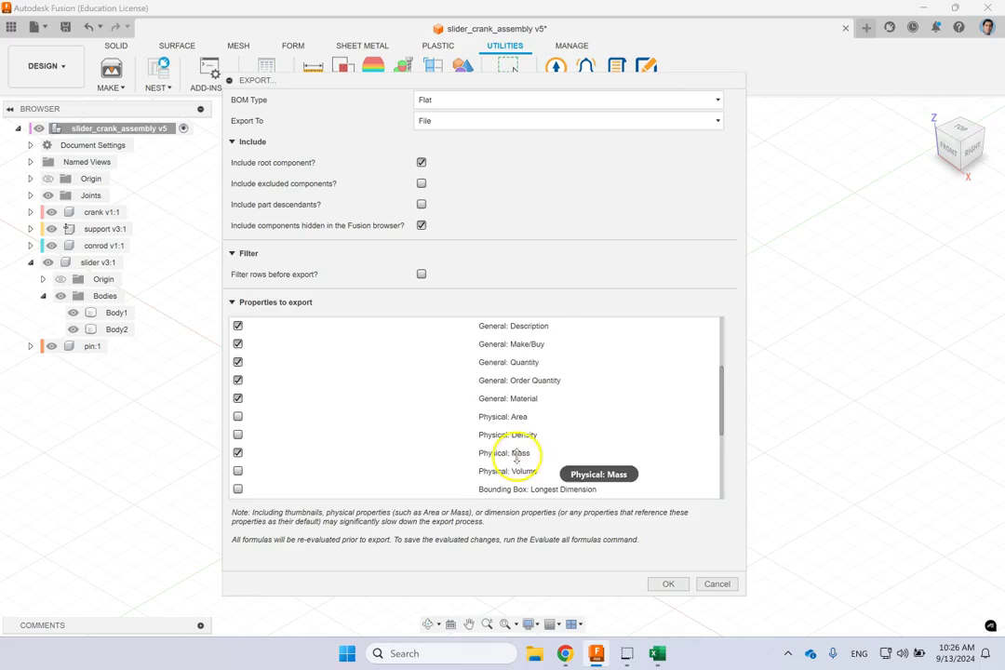
{"action": "scroll", "coordinate": [606, 433], "scroll_direction": "down", "scroll_amount": 5}
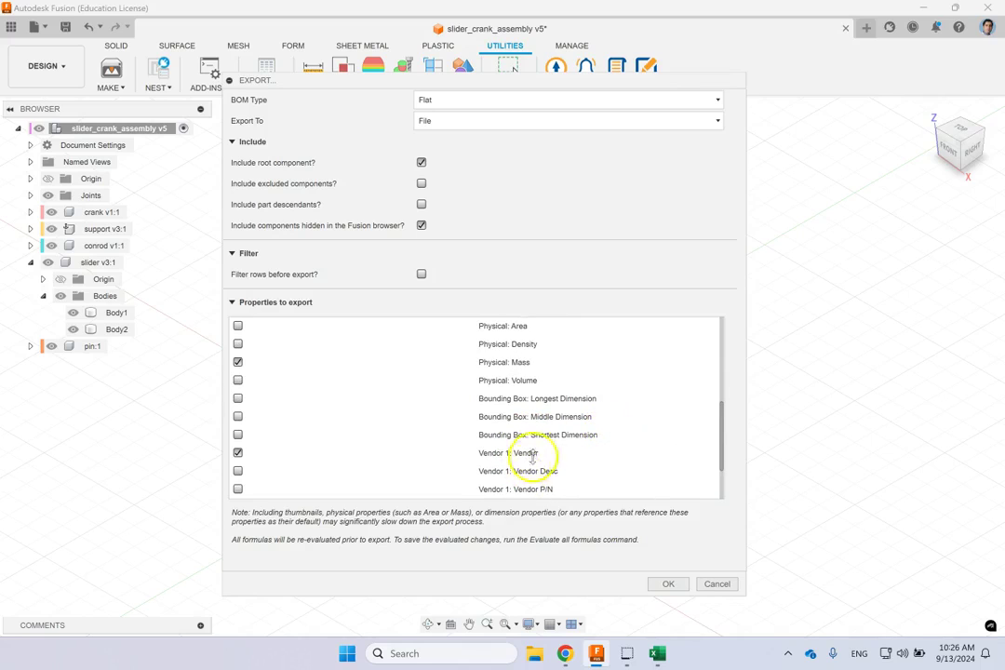
{"action": "scroll", "coordinate": [543, 453], "scroll_direction": "down", "scroll_amount": 4}
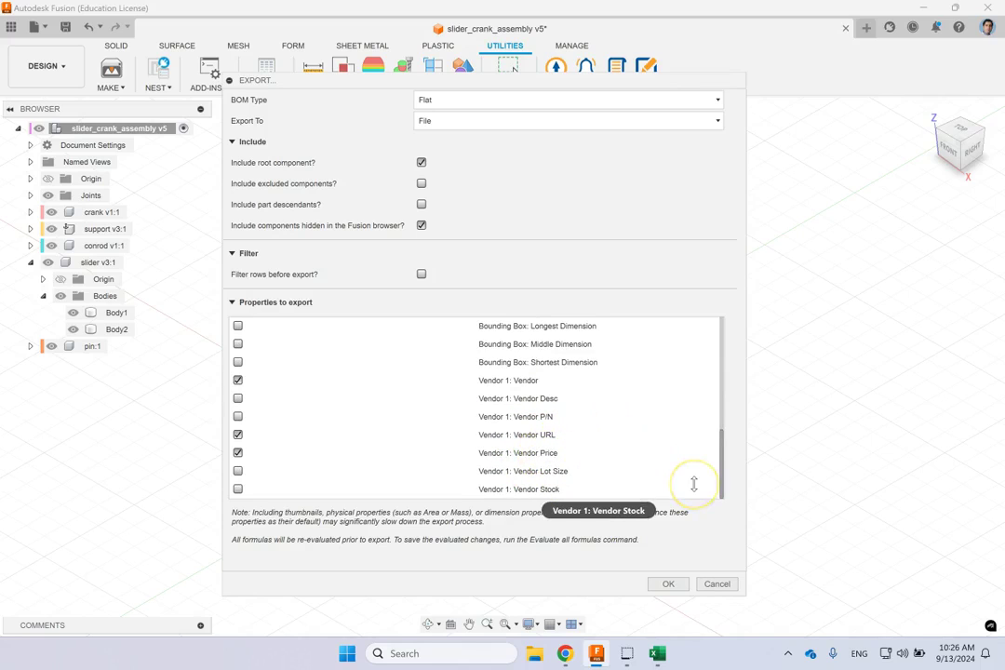
Try the export, check the Export To File and Flat BOM type options, then close the panel.
{"action": "left_click", "coordinate": [670, 583]}
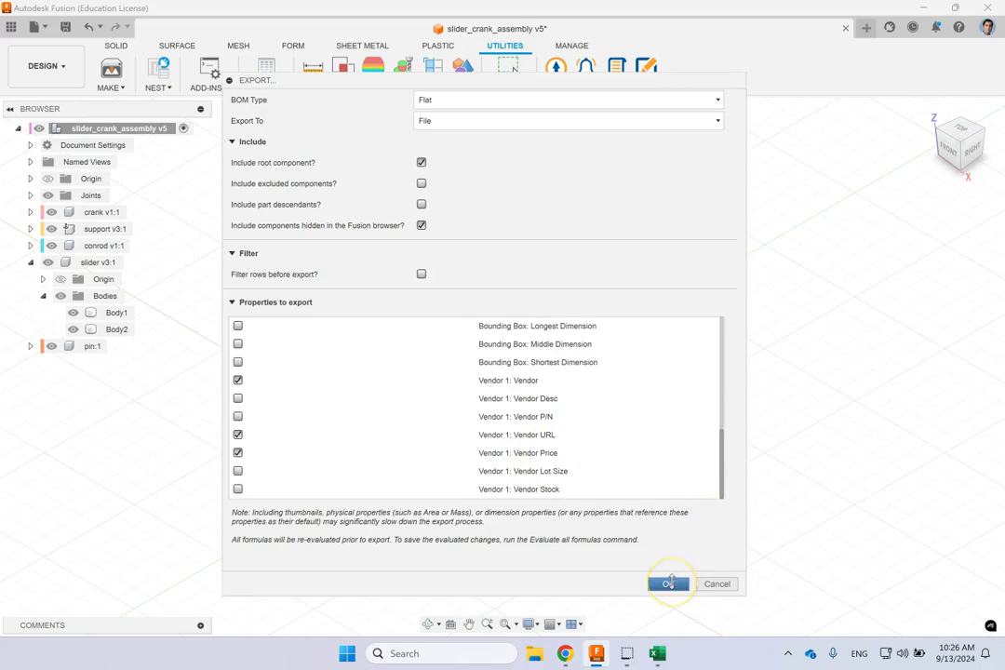
{"action": "left_click", "coordinate": [709, 585]}
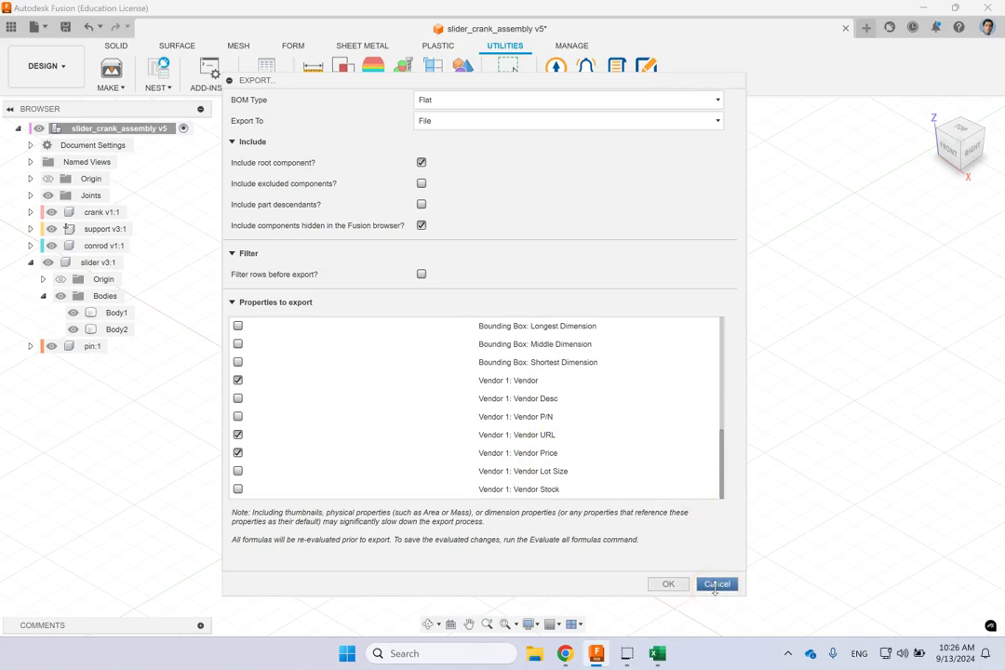
{"action": "left_click", "coordinate": [502, 119]}
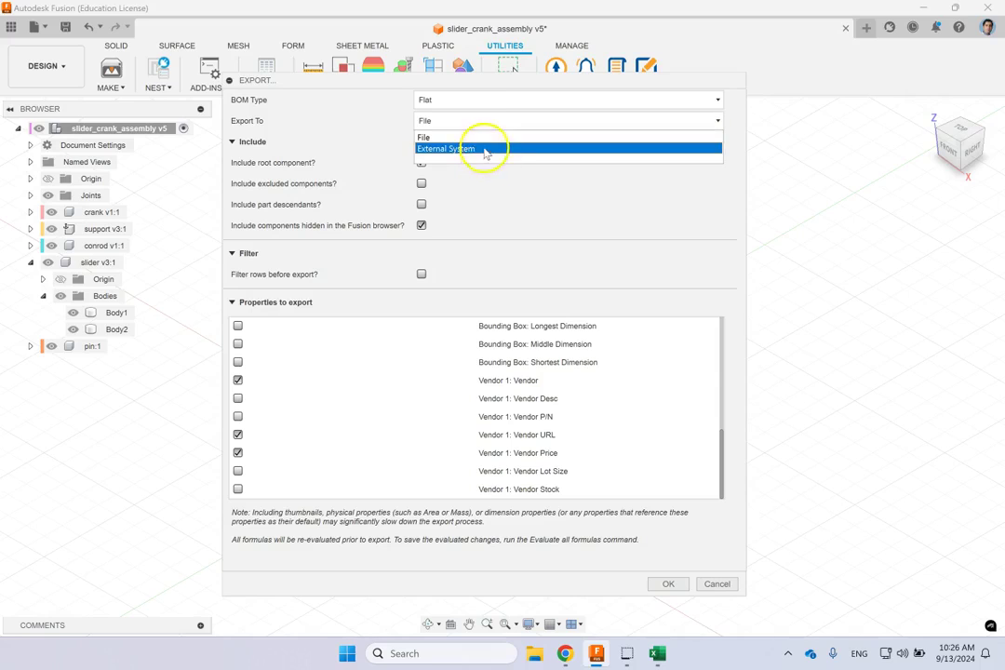
{"action": "left_click", "coordinate": [468, 99]}
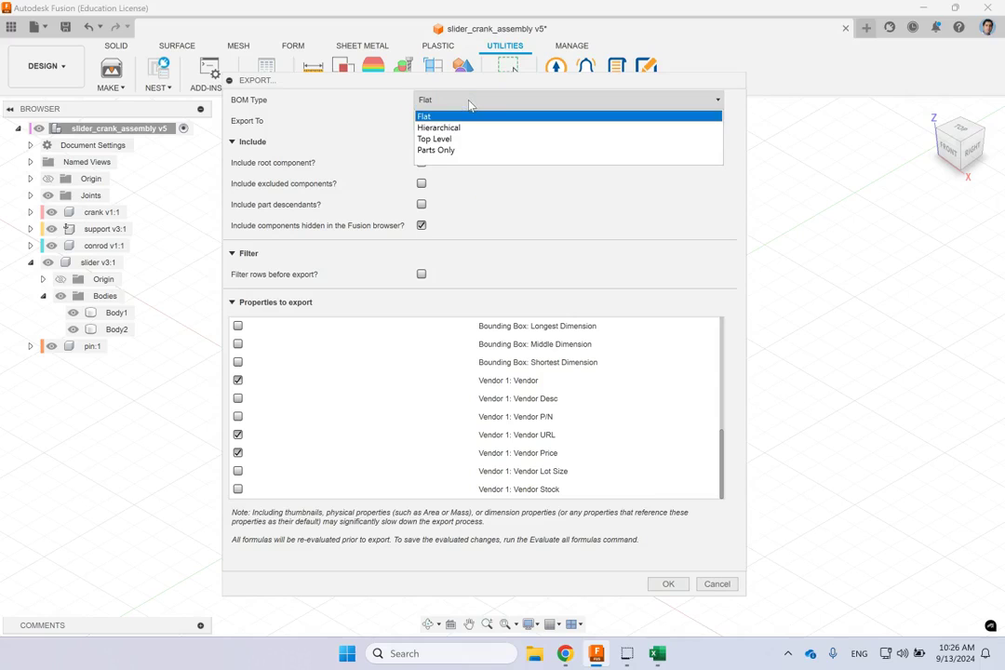
{"action": "left_click", "coordinate": [914, 213]}
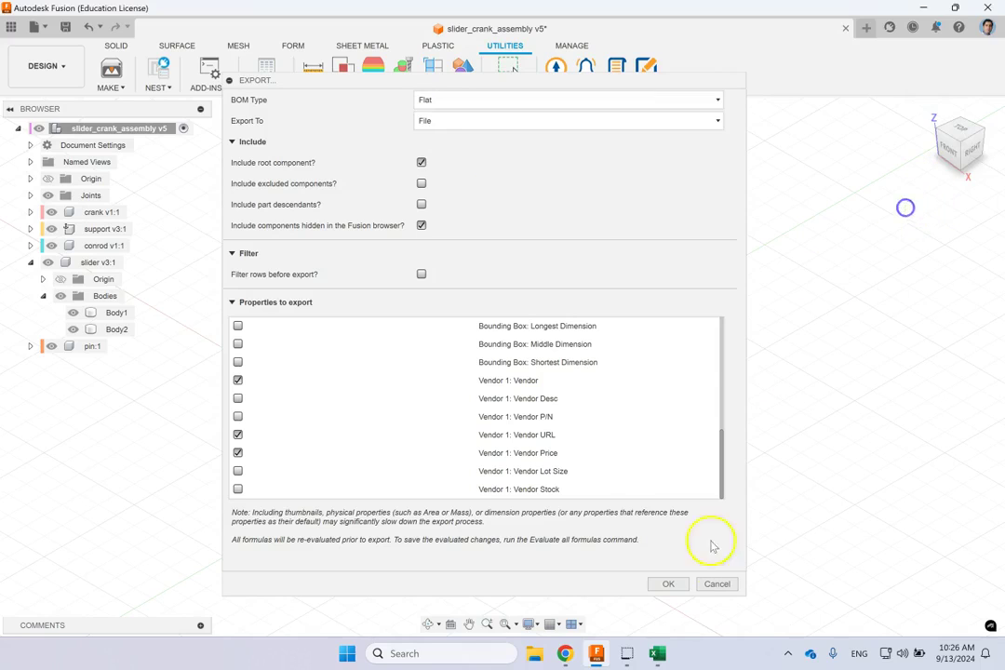
{"action": "left_click", "coordinate": [725, 586]}
{"action": "left_click", "coordinate": [655, 652]}
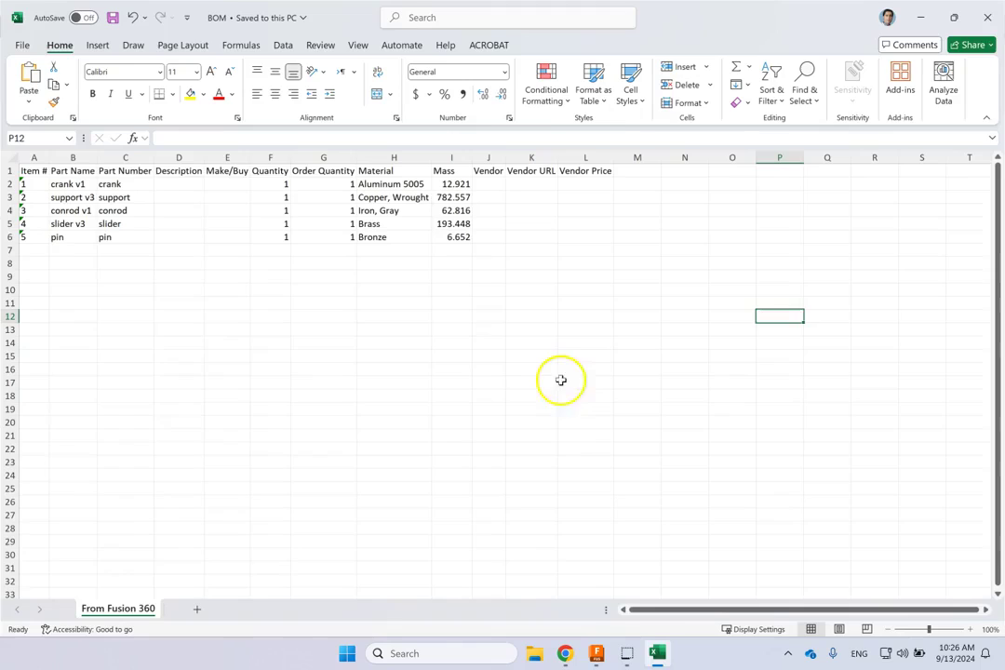
{"action": "left_click", "coordinate": [470, 324]}
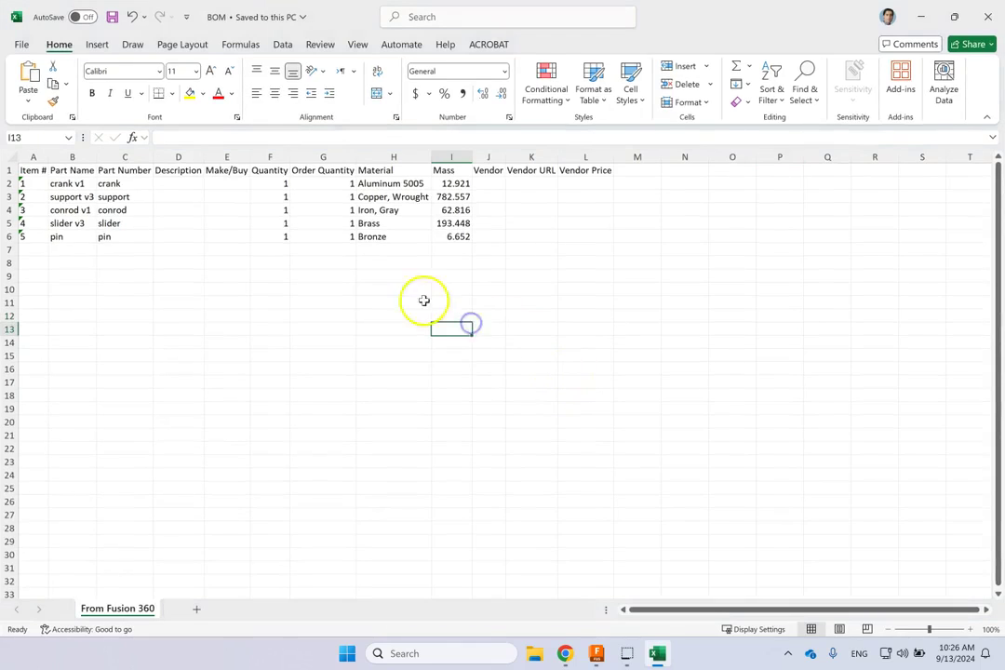
{"action": "left_click", "coordinate": [225, 183]}
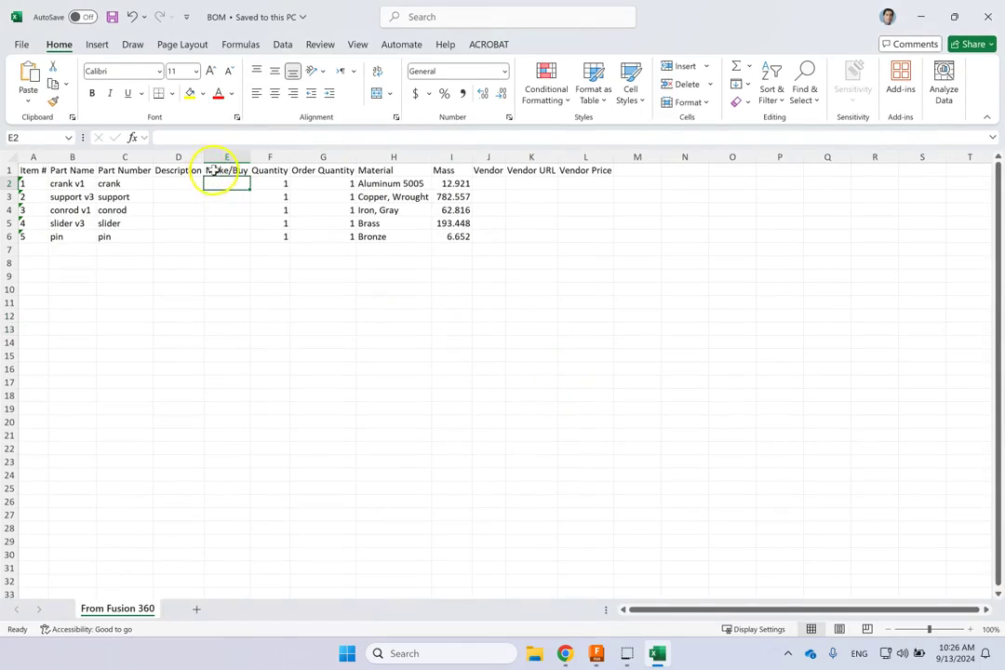
{"action": "left_click", "coordinate": [213, 170]}
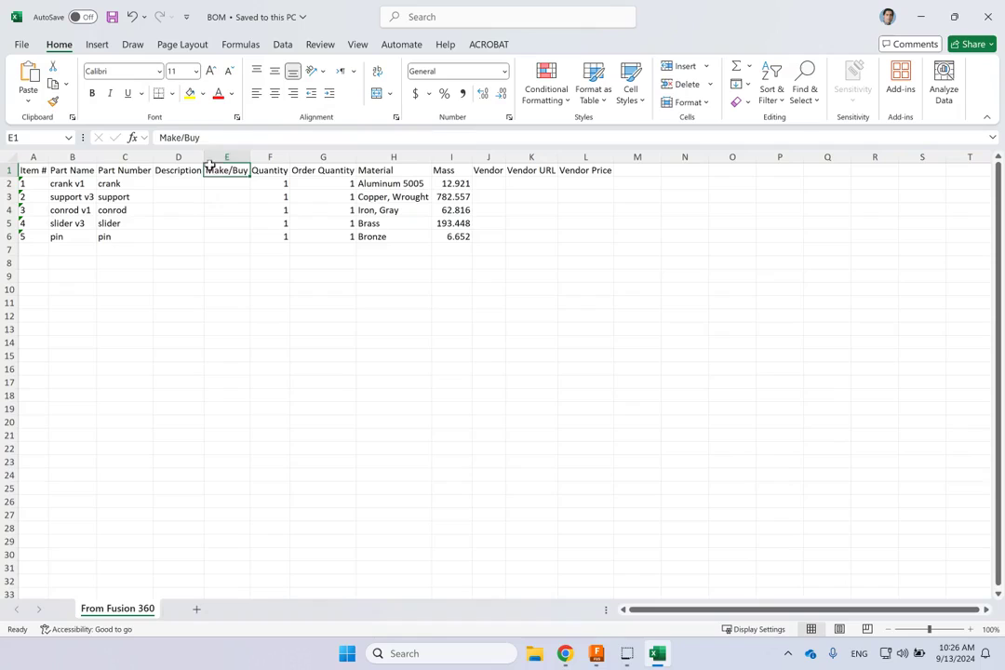
{"action": "left_click", "coordinate": [214, 184]}
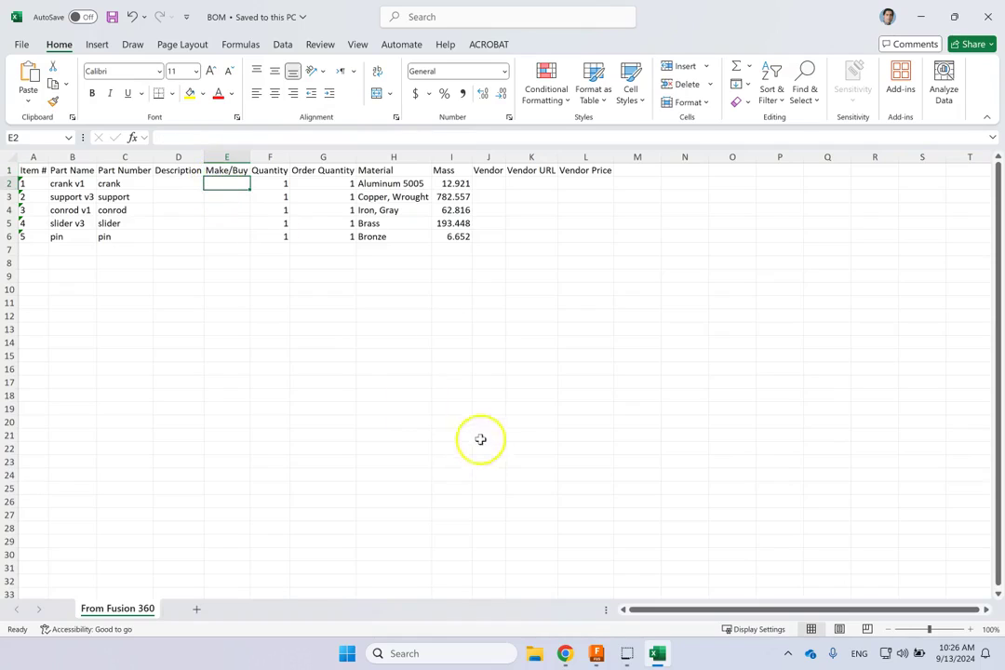
{"action": "left_click", "coordinate": [237, 185]}
{"action": "left_click", "coordinate": [225, 221]}
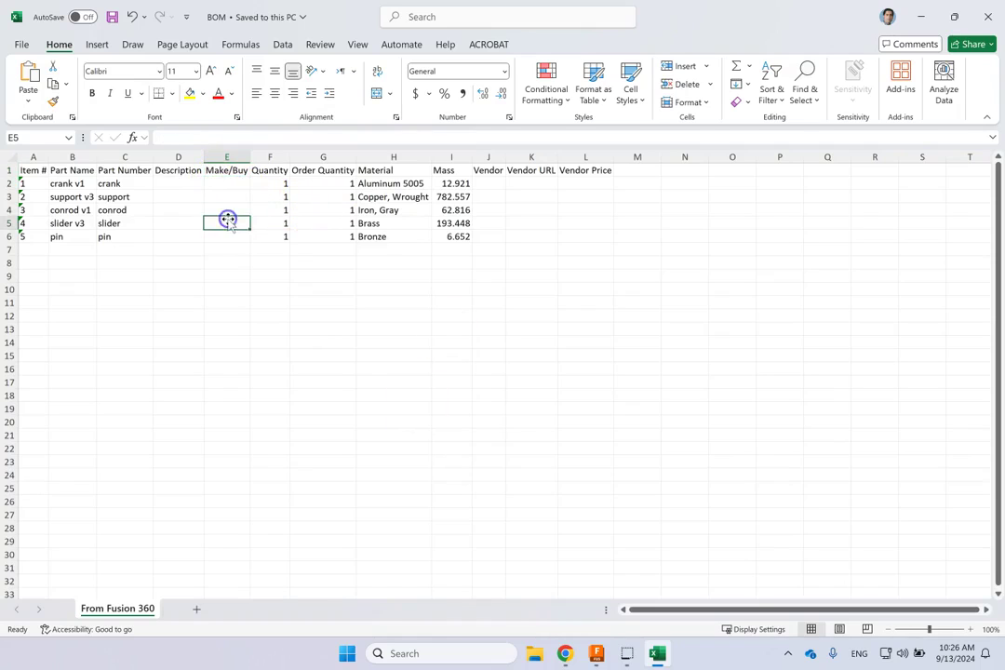
{"action": "left_click", "coordinate": [271, 264]}
{"action": "left_click", "coordinate": [541, 186]}
{"action": "left_click", "coordinate": [539, 198]}
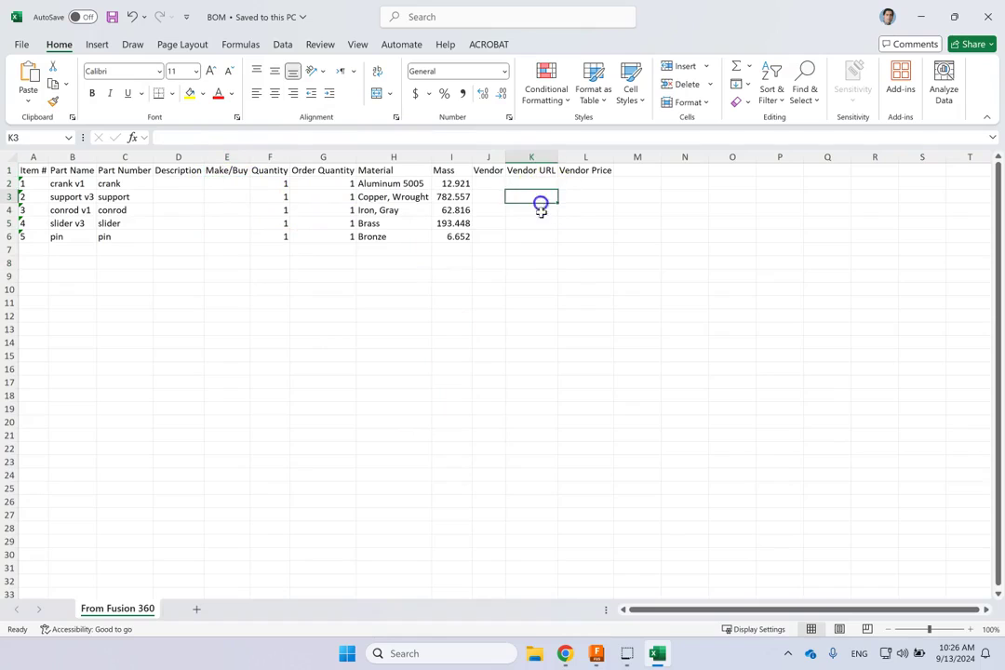
{"action": "left_click", "coordinate": [539, 223]}
{"action": "left_click", "coordinate": [538, 248]}
{"action": "left_click_drag", "start_coordinate": [582, 249], "coordinate": [32, 166]}
{"action": "left_click", "coordinate": [463, 407]}
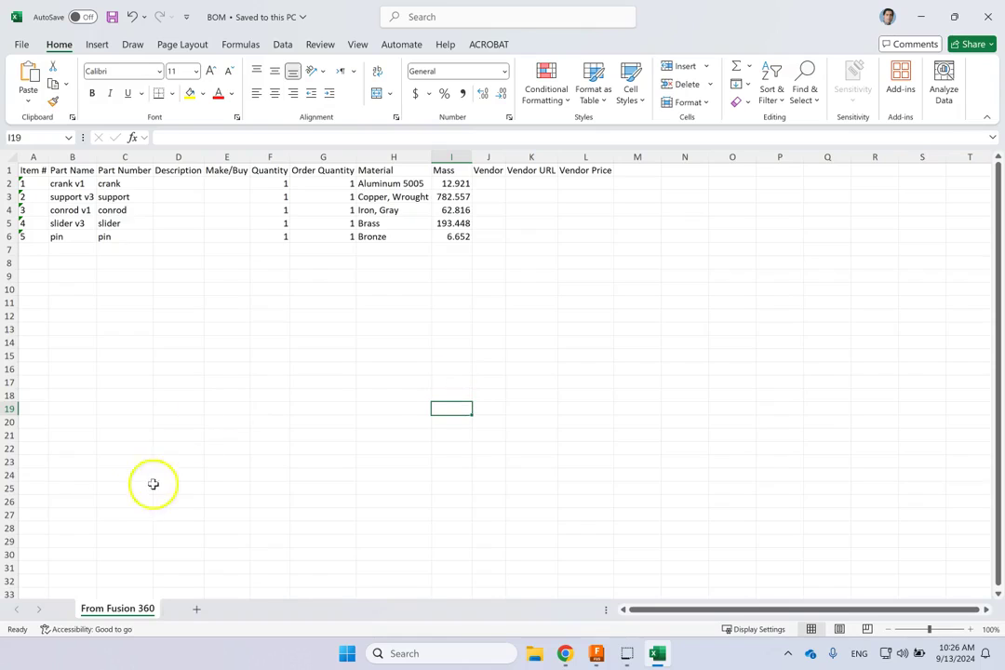
Select the pin component and open its Bommer part properties on the Vendor 1 tab.
{"action": "key", "text": "alt+Tab"}
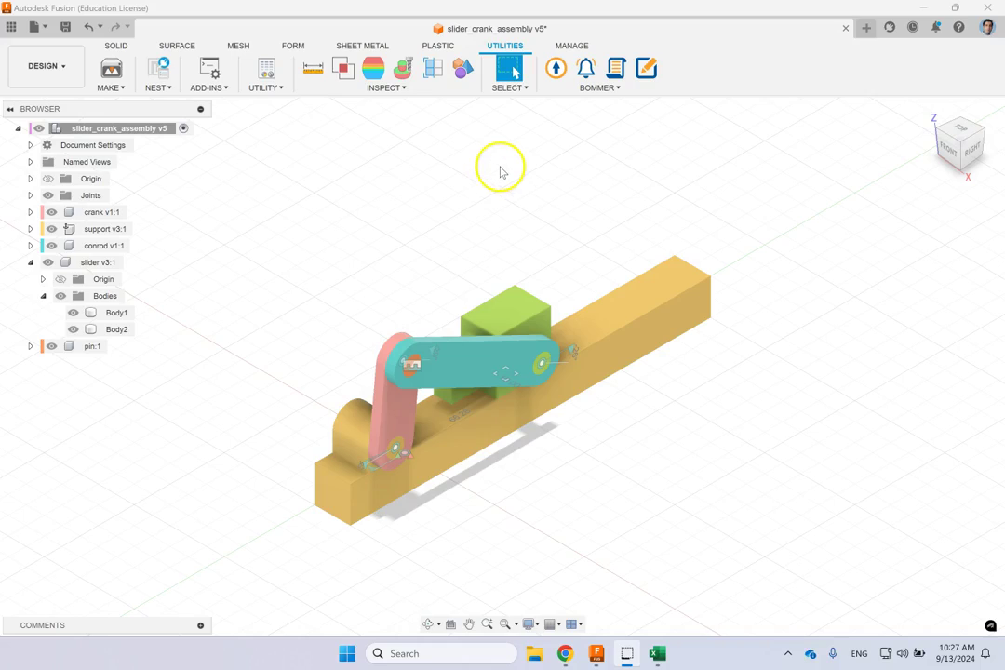
{"action": "left_click", "coordinate": [30, 263]}
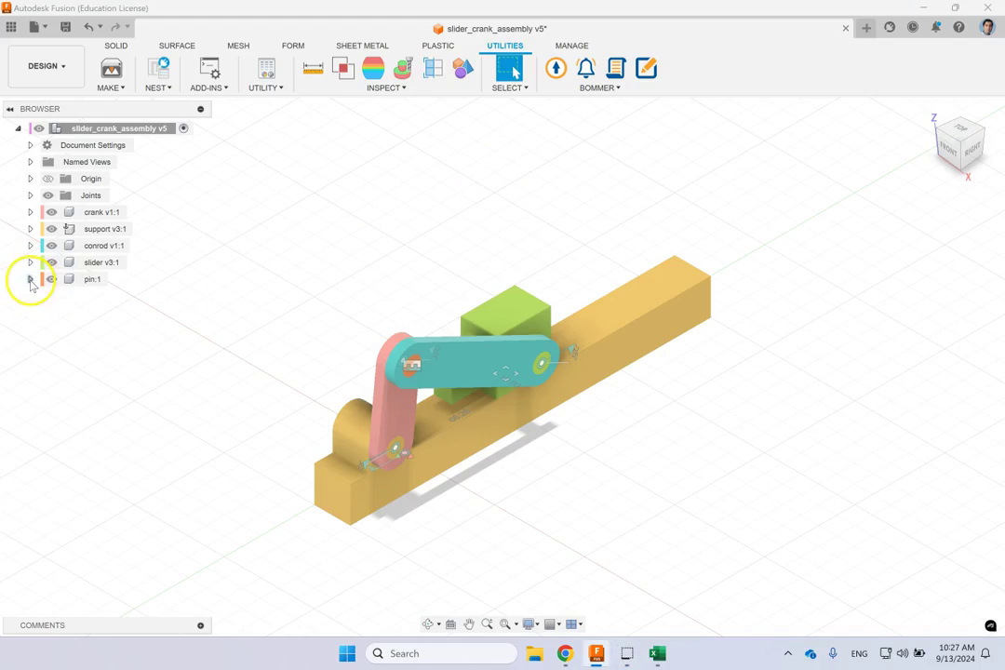
{"action": "left_click", "coordinate": [30, 279]}
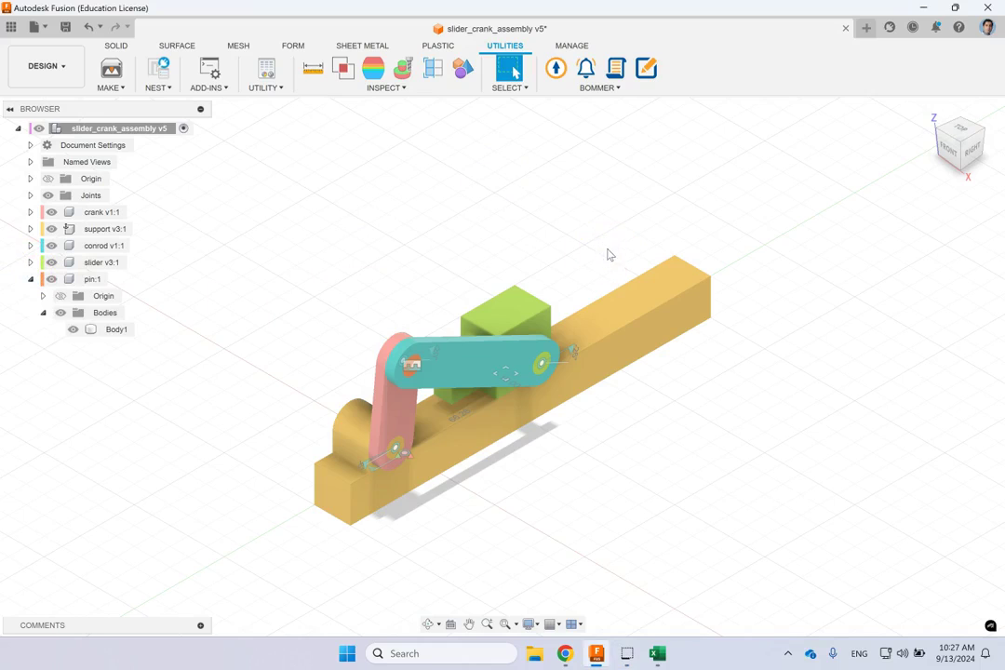
{"action": "left_click", "coordinate": [117, 329]}
{"action": "left_click", "coordinate": [96, 279]}
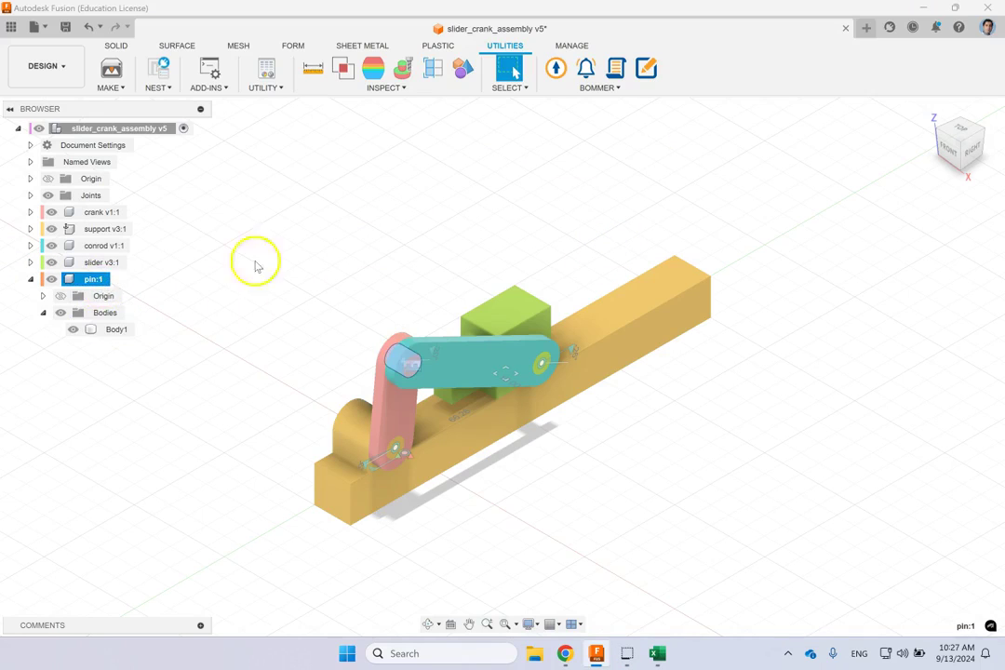
{"action": "left_click", "coordinate": [622, 88]}
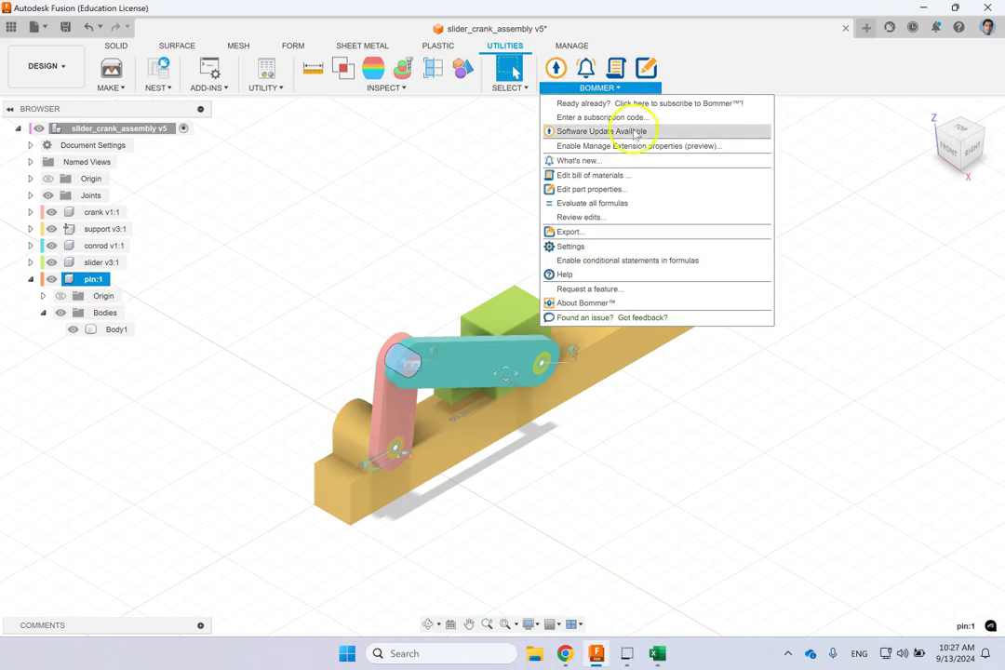
{"action": "left_click", "coordinate": [614, 191]}
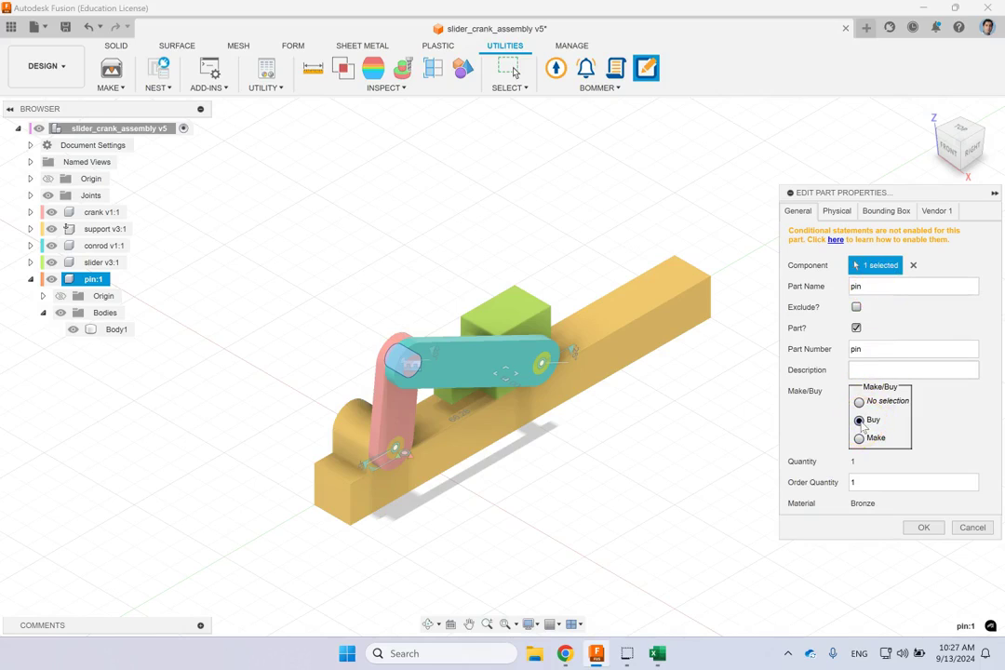
{"action": "left_click", "coordinate": [934, 211]}
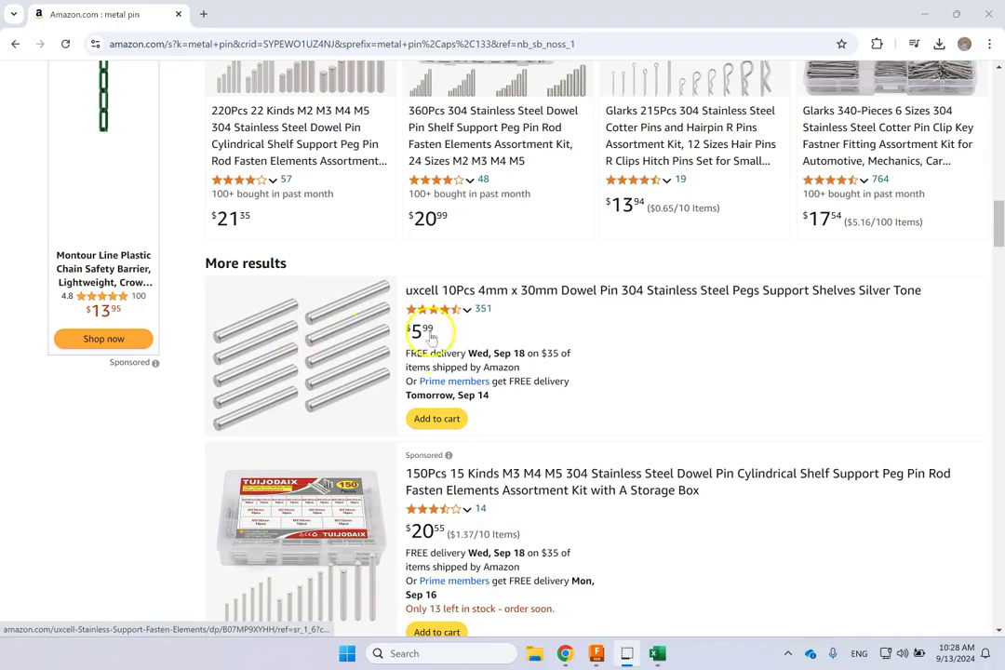
Open the uxcell 10Pcs 4mm x 30mm dowel pin Amazon listing and copy its URL.
{"action": "left_click", "coordinate": [510, 293]}
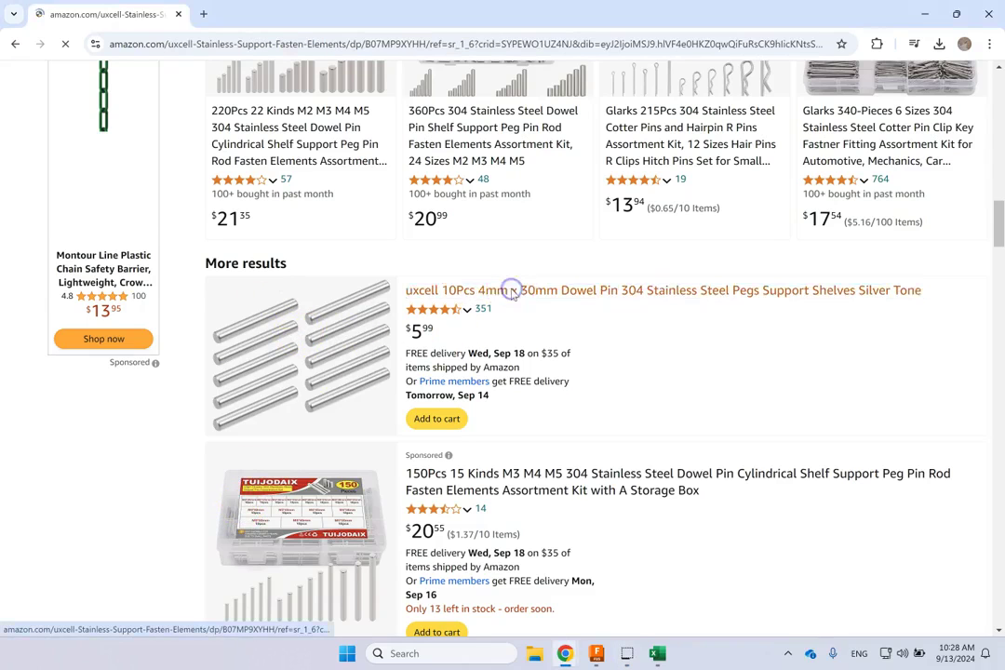
{"action": "left_click", "coordinate": [507, 51]}
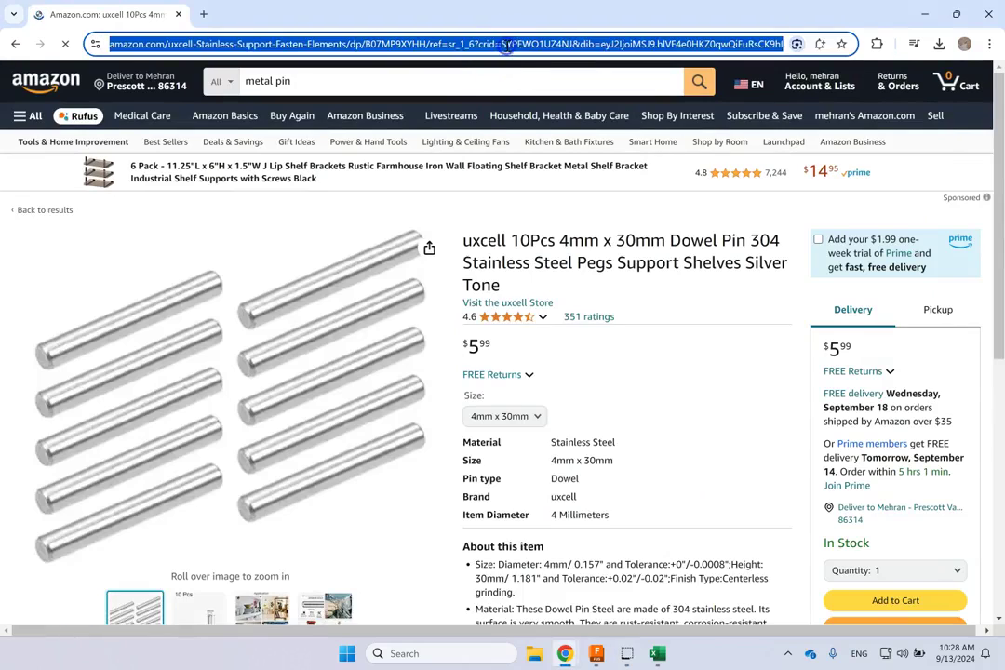
{"action": "left_click", "coordinate": [657, 654]}
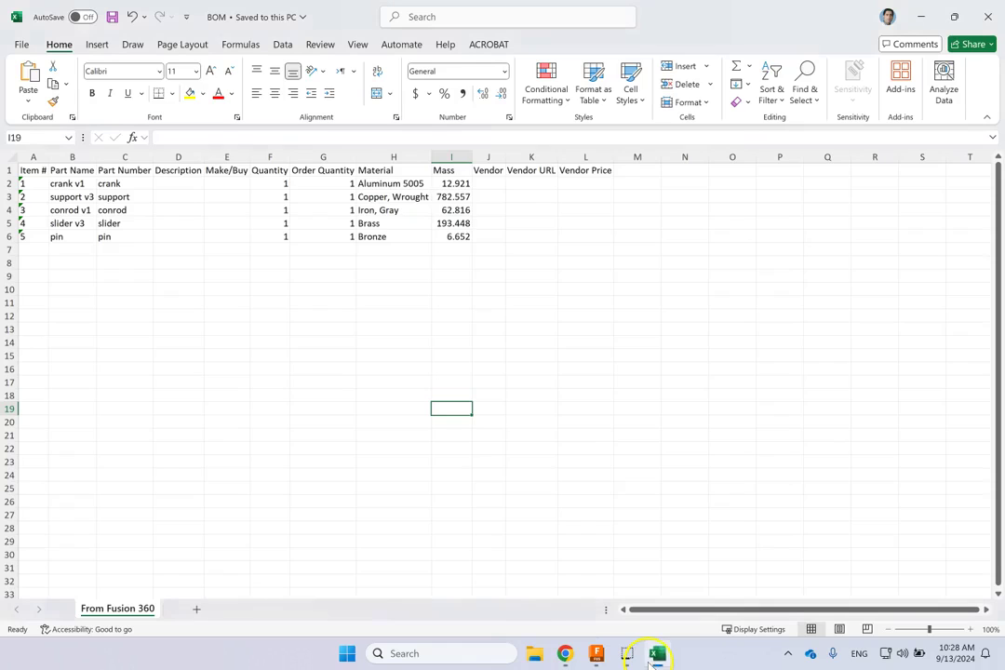
Paste the Amazon link as the pin's Vendor URL, then copy the product's full title.
{"action": "left_click", "coordinate": [596, 654]}
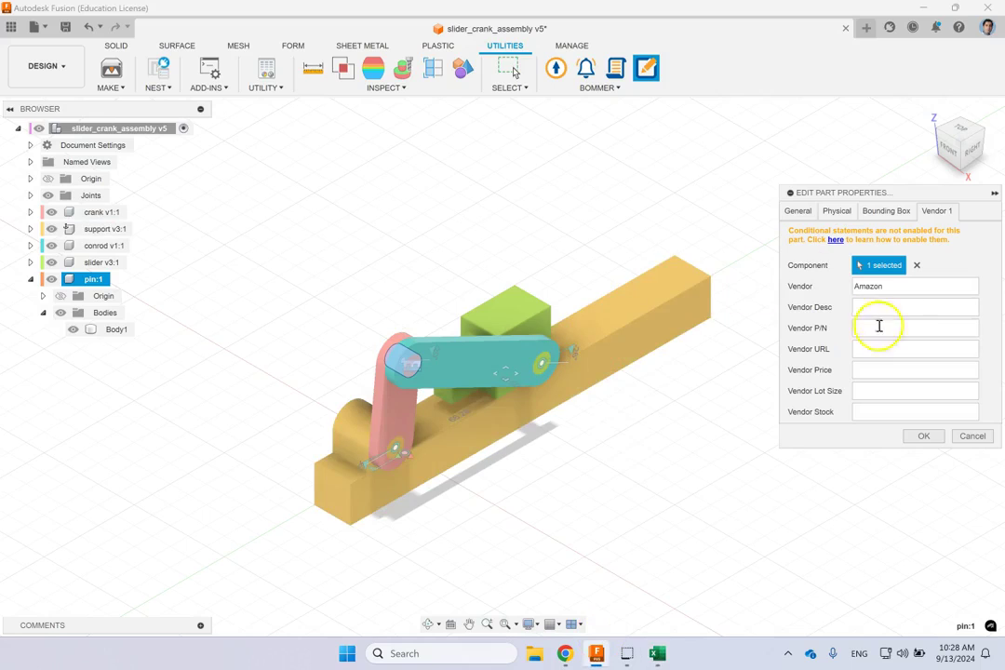
{"action": "key", "text": "ctrl+v"}
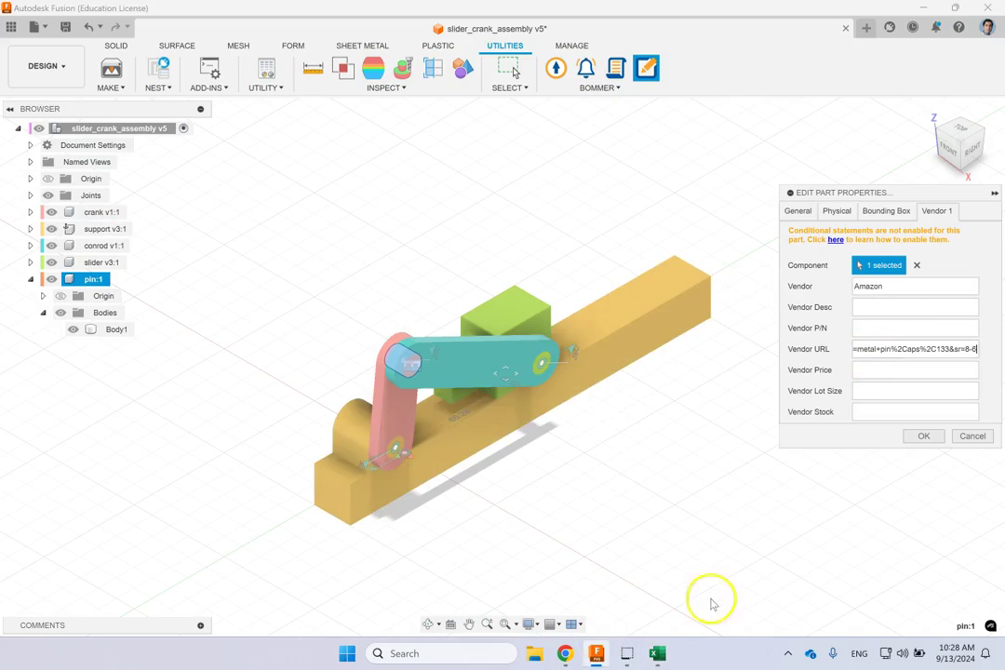
{"action": "mouse_move", "coordinate": [569, 653]}
{"action": "left_click", "coordinate": [623, 586]}
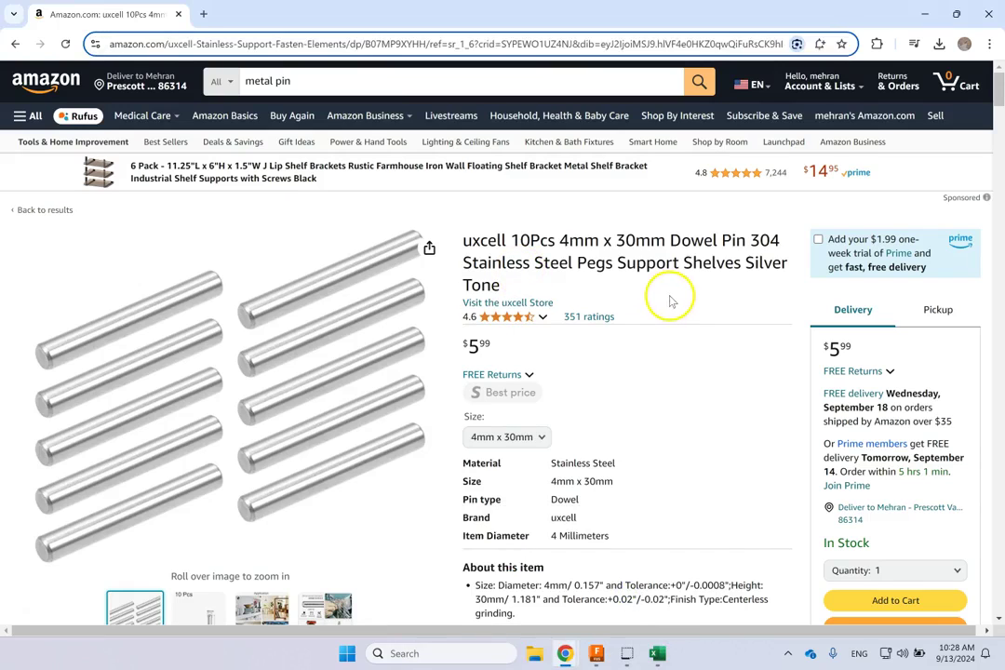
{"action": "scroll", "coordinate": [663, 340], "scroll_direction": "down", "scroll_amount": 1}
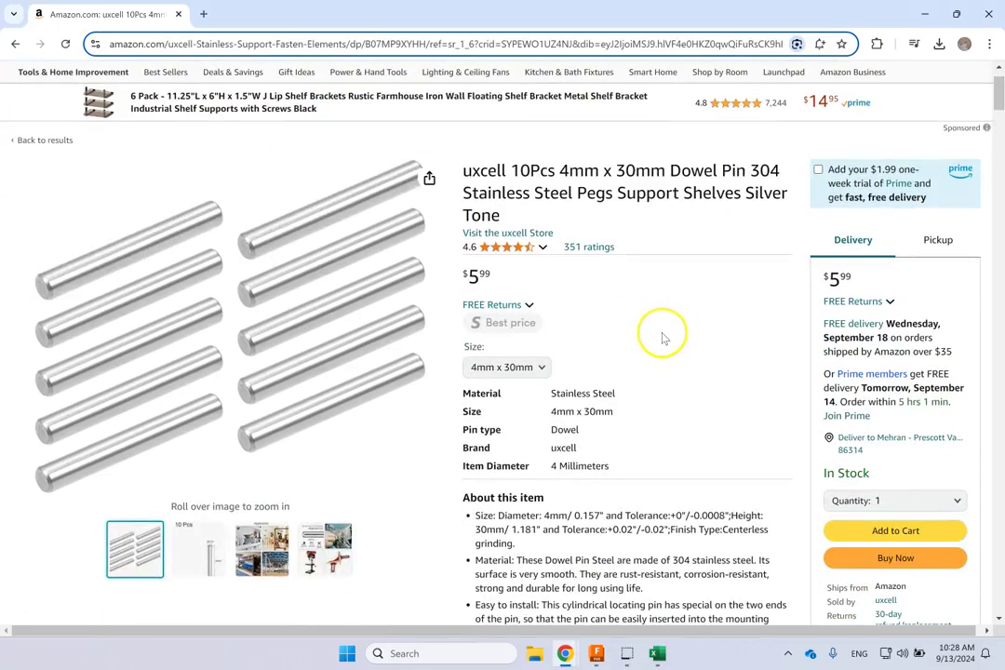
{"action": "scroll", "coordinate": [498, 243], "scroll_direction": "up", "scroll_amount": 1}
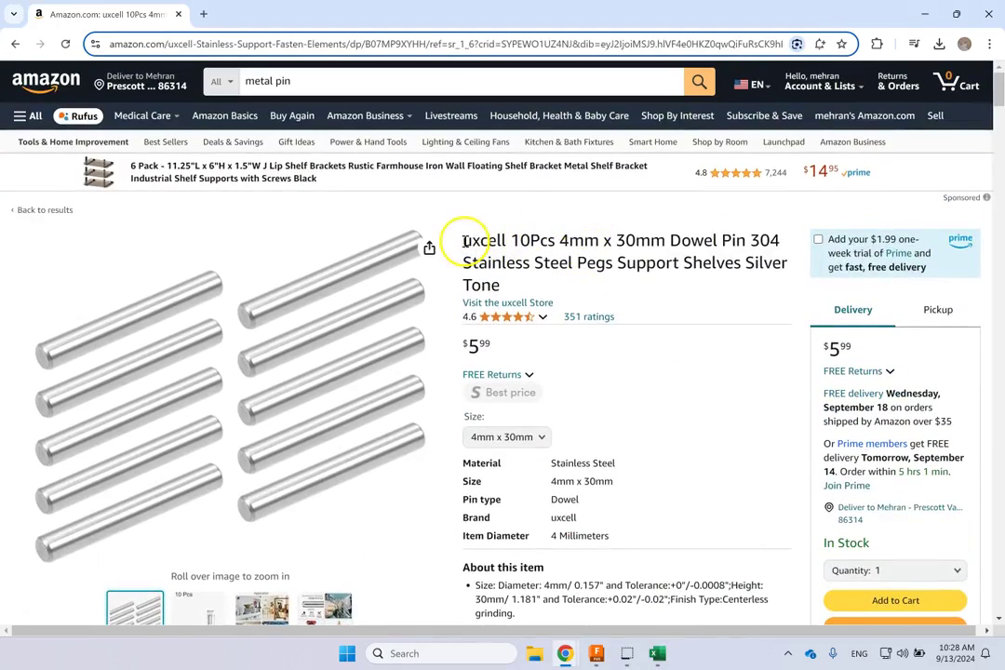
{"action": "left_click_drag", "start_coordinate": [462, 238], "coordinate": [494, 280]}
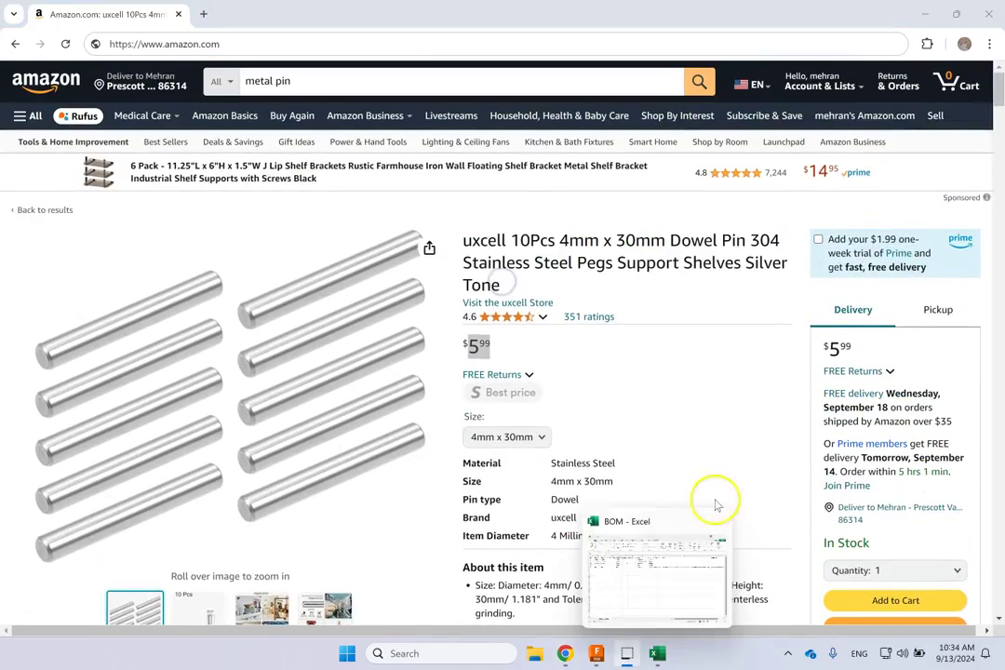
Enter the product title as the vendor part number and set Vendor Price to 5.99.
{"action": "left_click", "coordinate": [596, 654]}
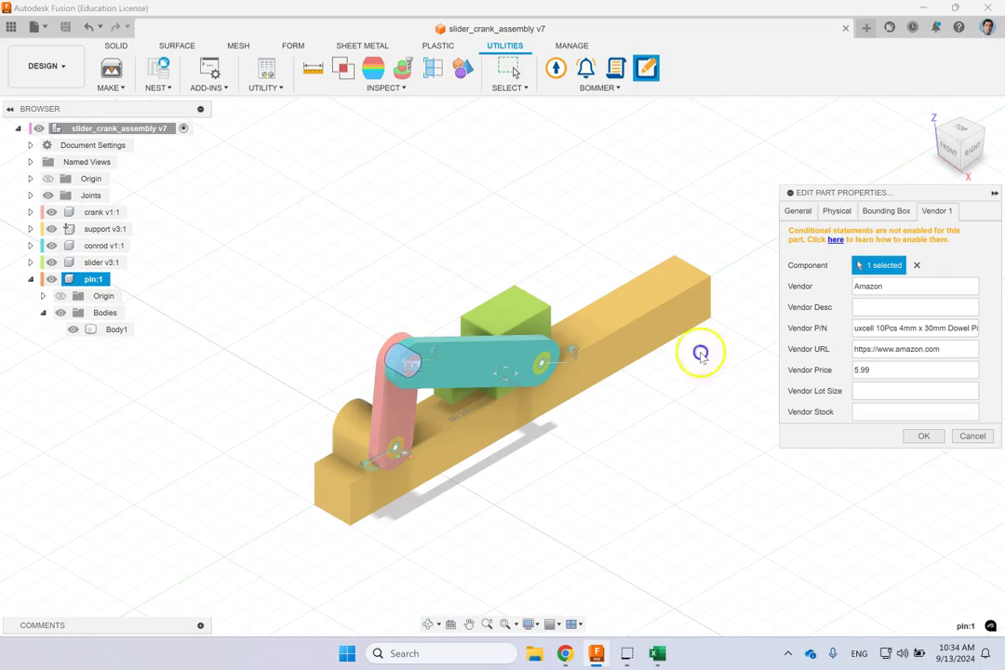
{"action": "triple_click", "coordinate": [883, 328]}
{"action": "key", "text": "ctrl+v"}
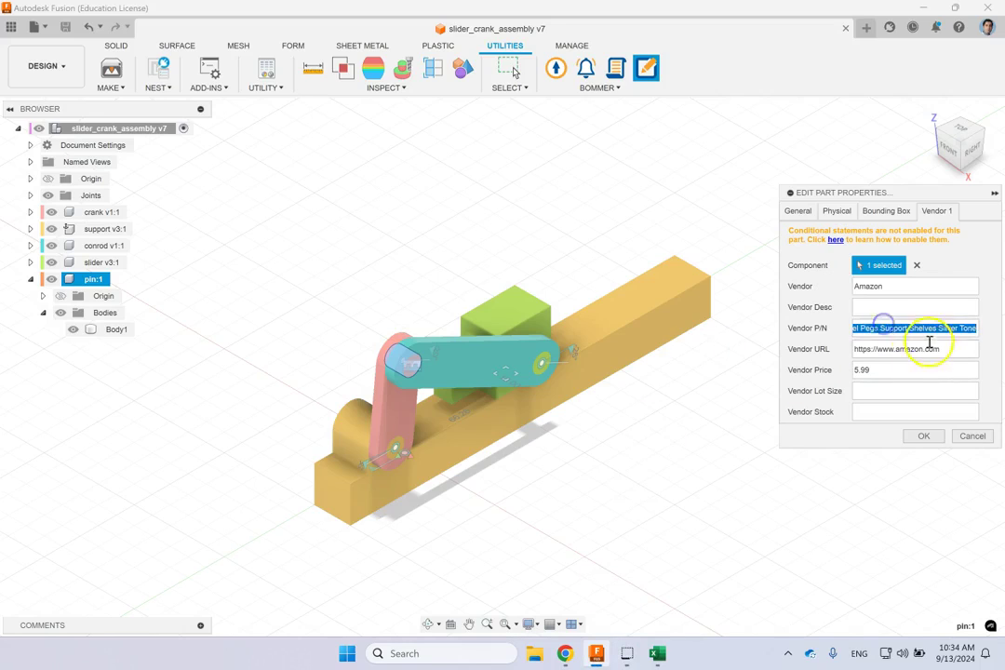
{"action": "triple_click", "coordinate": [951, 351]}
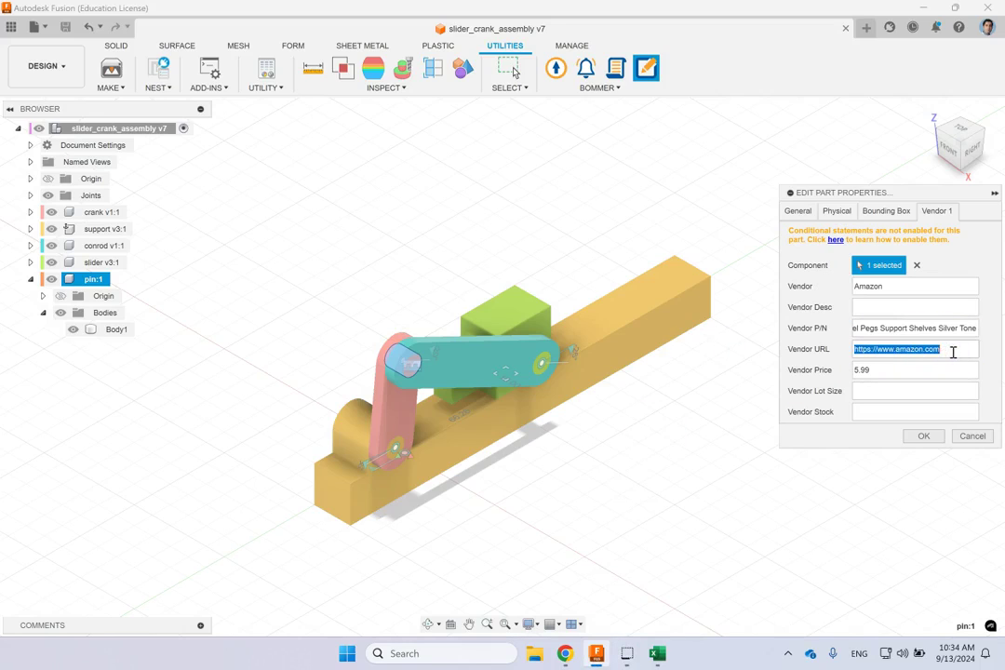
{"action": "double_click", "coordinate": [896, 373]}
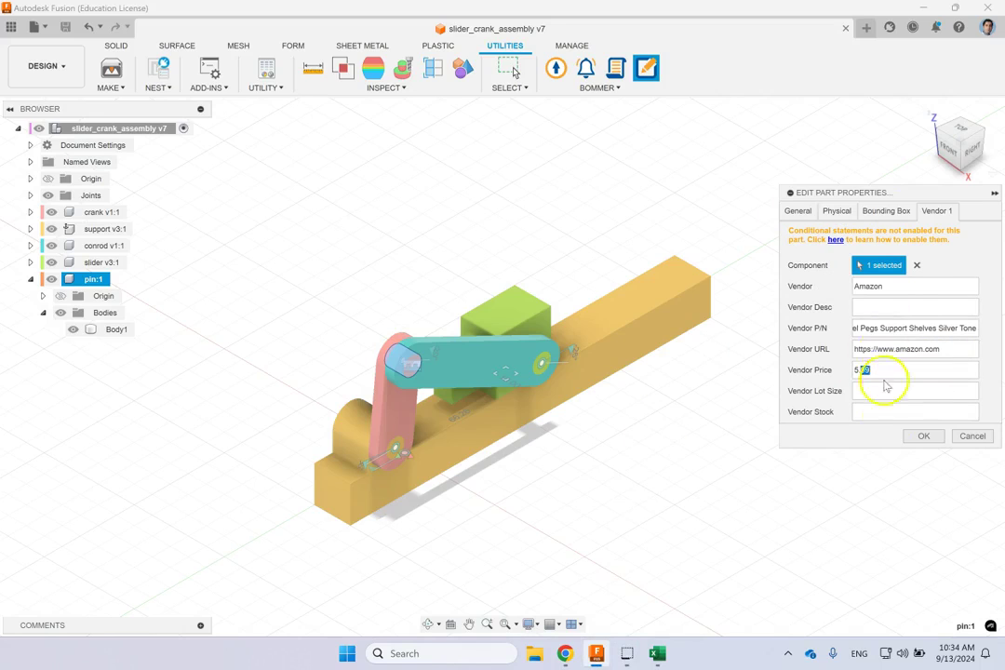
{"action": "left_click", "coordinate": [909, 436]}
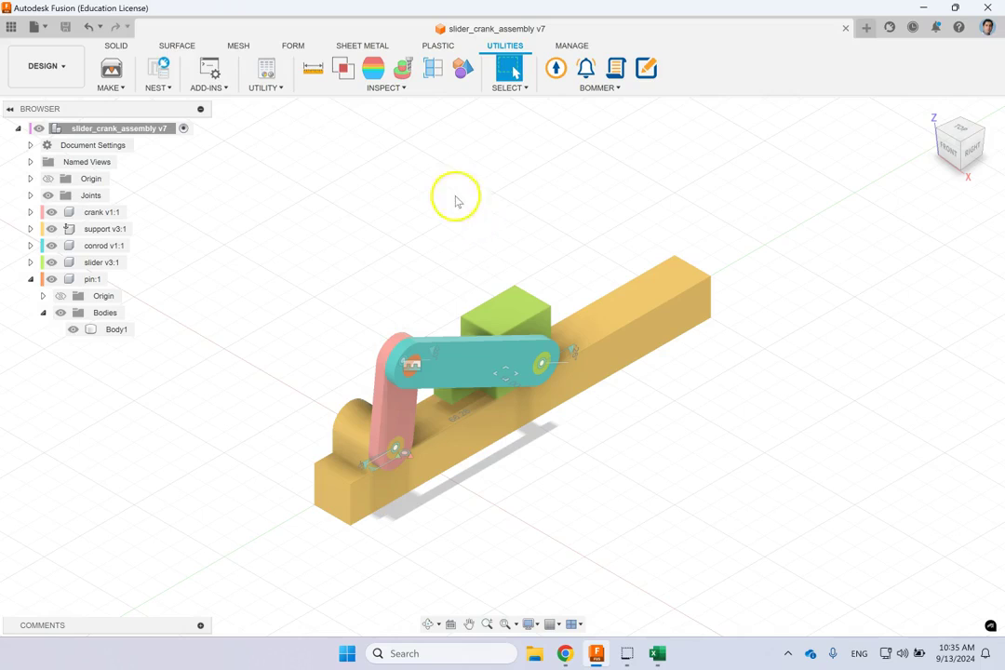
Close the old BOM workbook in Excel with Don't Save.
{"action": "left_click", "coordinate": [657, 653]}
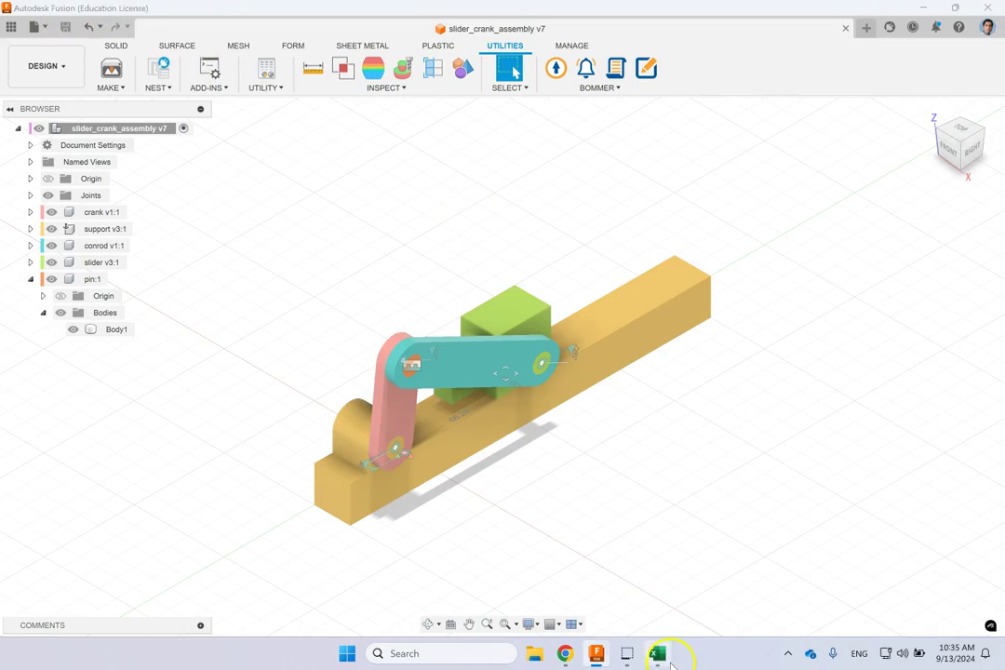
{"action": "left_click", "coordinate": [989, 11]}
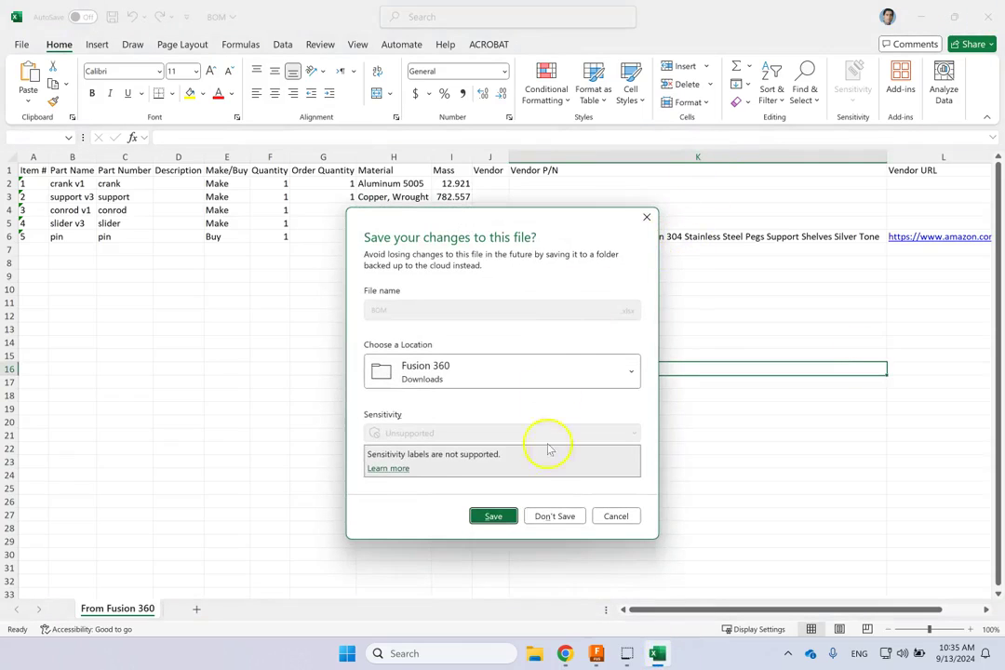
{"action": "left_click", "coordinate": [556, 513]}
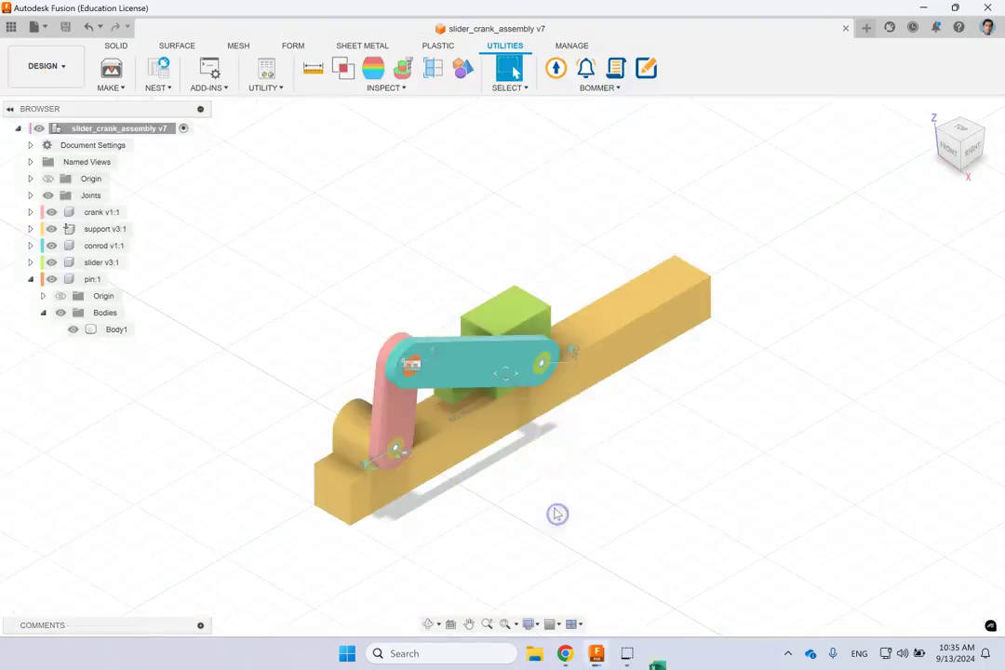
{"action": "left_click", "coordinate": [598, 88]}
Start a Bommer flat BOM export, keeping the vendor properties checked.
{"action": "left_click", "coordinate": [567, 231]}
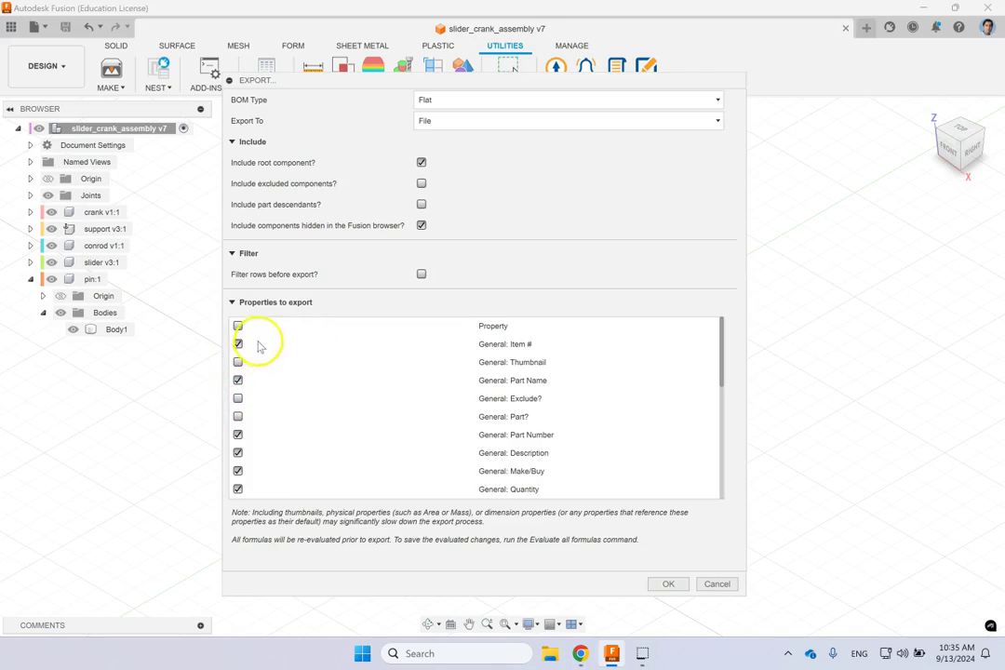
{"action": "scroll", "coordinate": [559, 428], "scroll_direction": "down", "scroll_amount": 1}
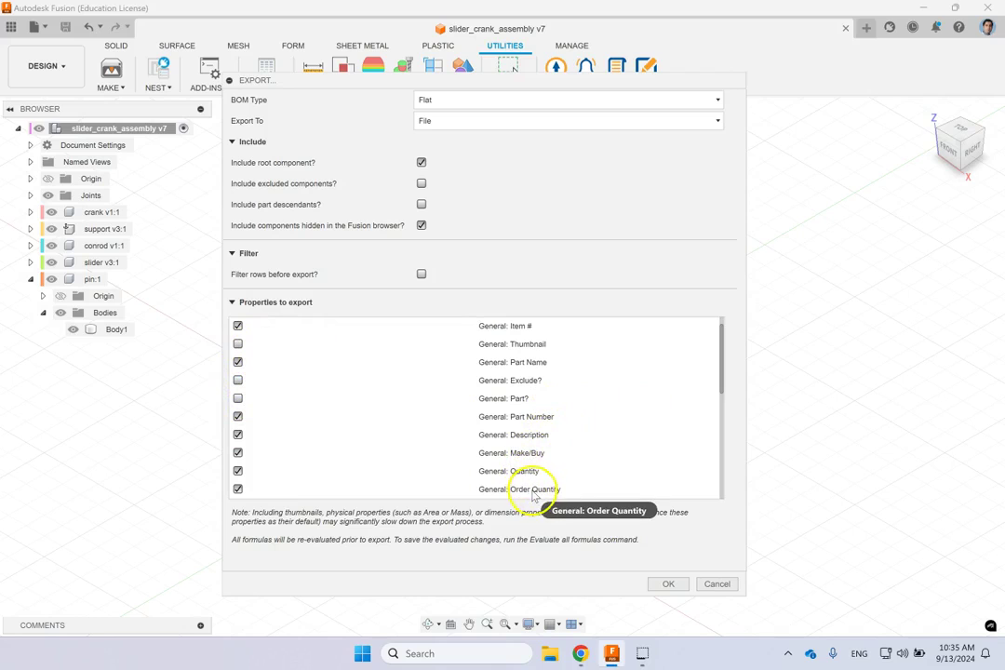
{"action": "scroll", "coordinate": [582, 438], "scroll_direction": "down", "scroll_amount": 2}
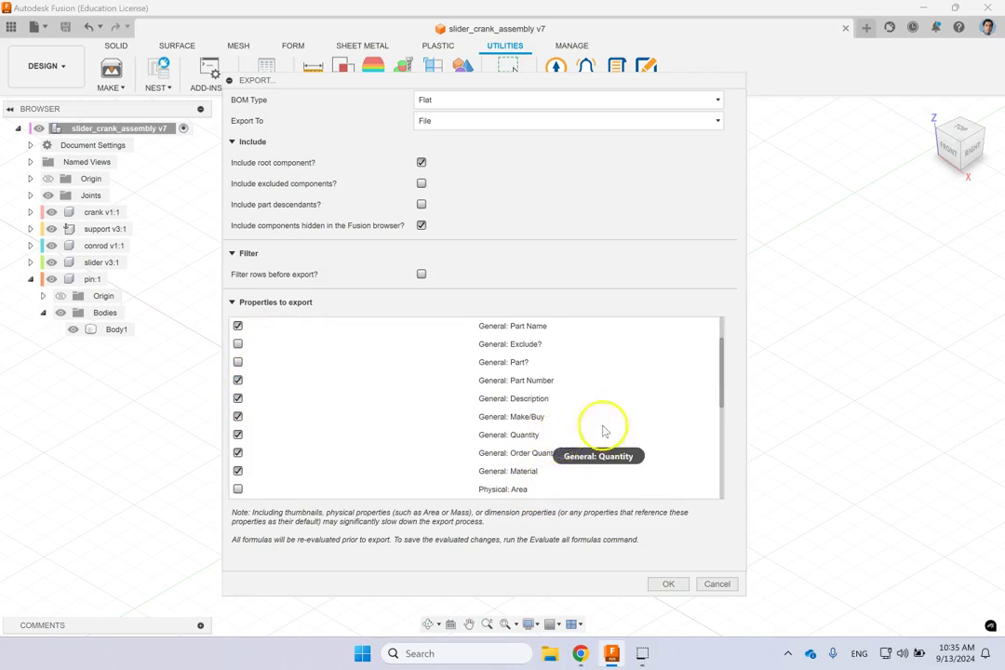
{"action": "scroll", "coordinate": [594, 400], "scroll_direction": "down", "scroll_amount": 1}
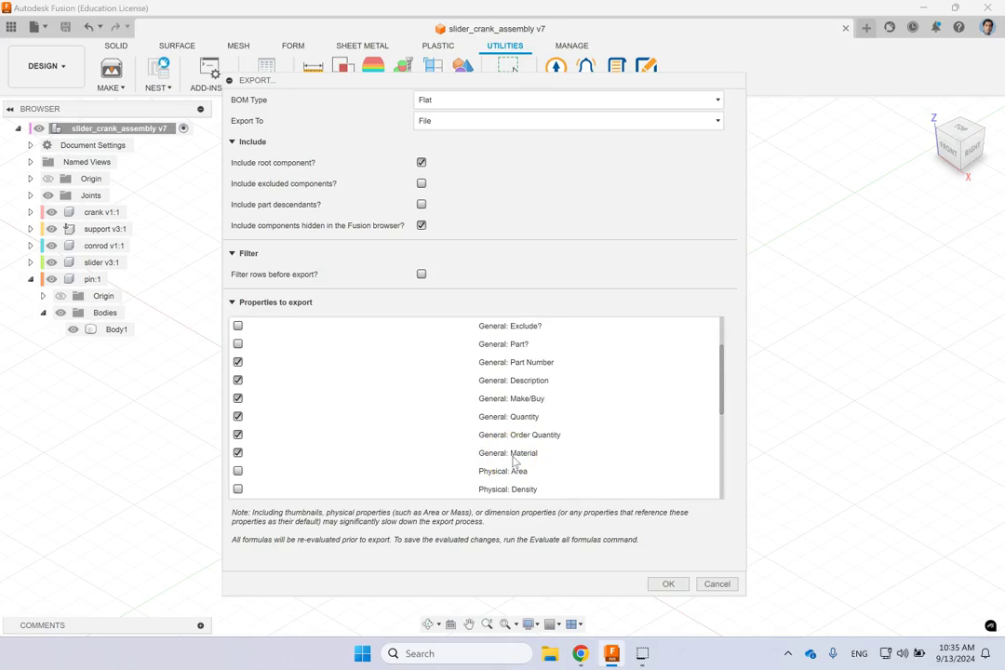
{"action": "scroll", "coordinate": [513, 462], "scroll_direction": "down", "scroll_amount": 2}
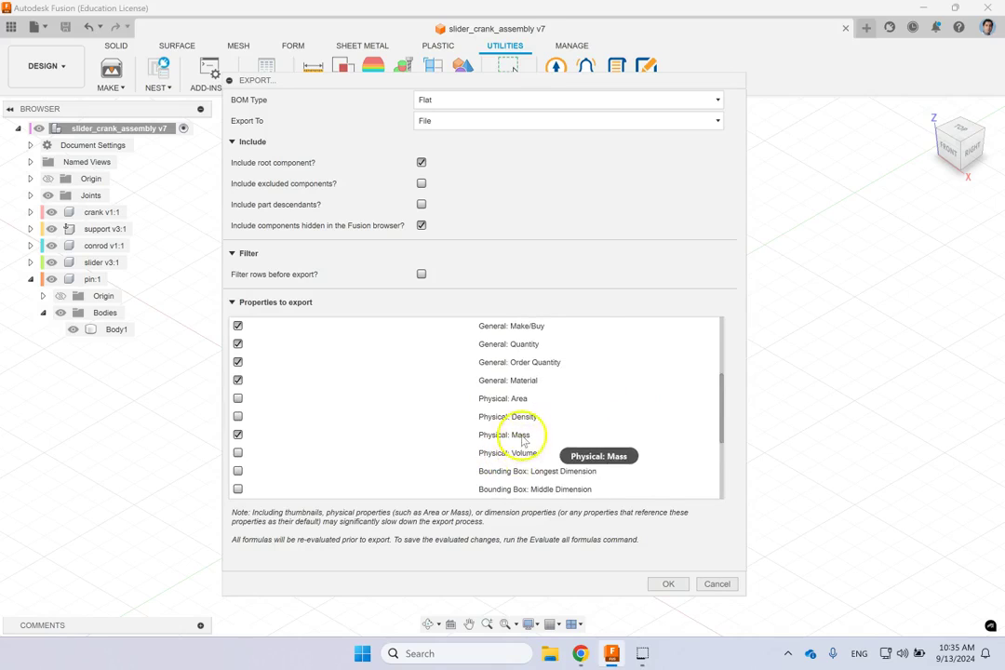
{"action": "scroll", "coordinate": [521, 439], "scroll_direction": "down", "scroll_amount": 3}
{"action": "scroll", "coordinate": [531, 445], "scroll_direction": "down", "scroll_amount": 1}
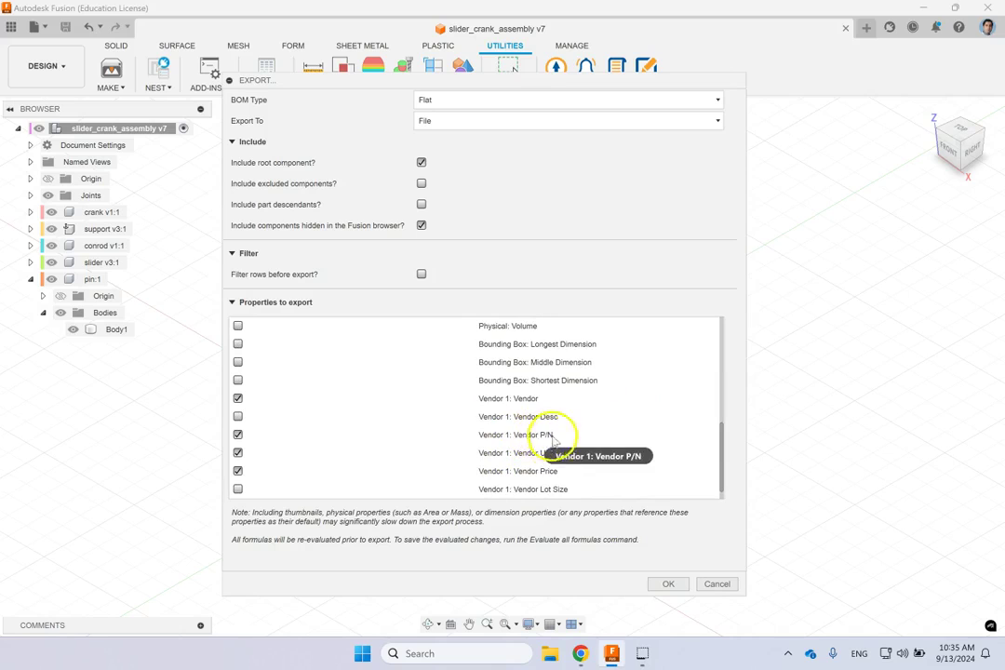
{"action": "scroll", "coordinate": [580, 456], "scroll_direction": "down", "scroll_amount": 1}
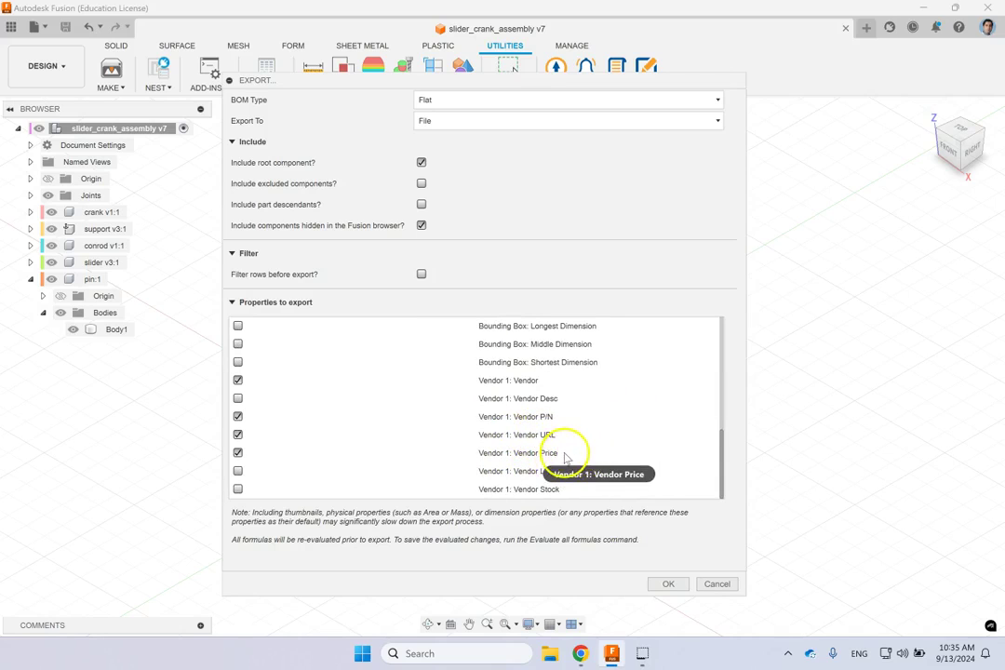
{"action": "left_click", "coordinate": [666, 583]}
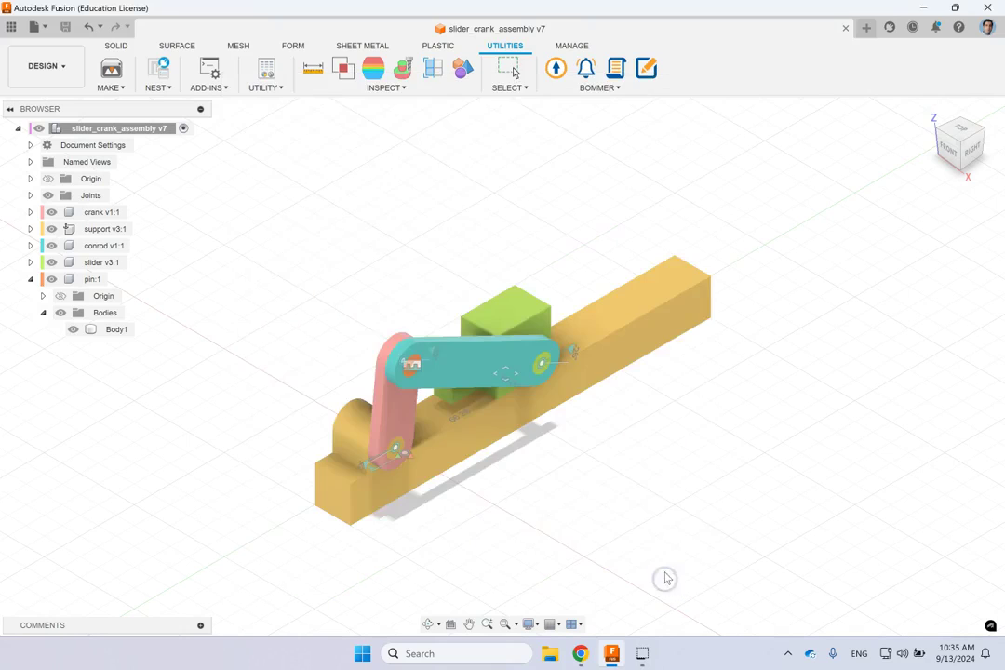
Save the export over BOM.xlsx and open the new file.
{"action": "left_click", "coordinate": [168, 136]}
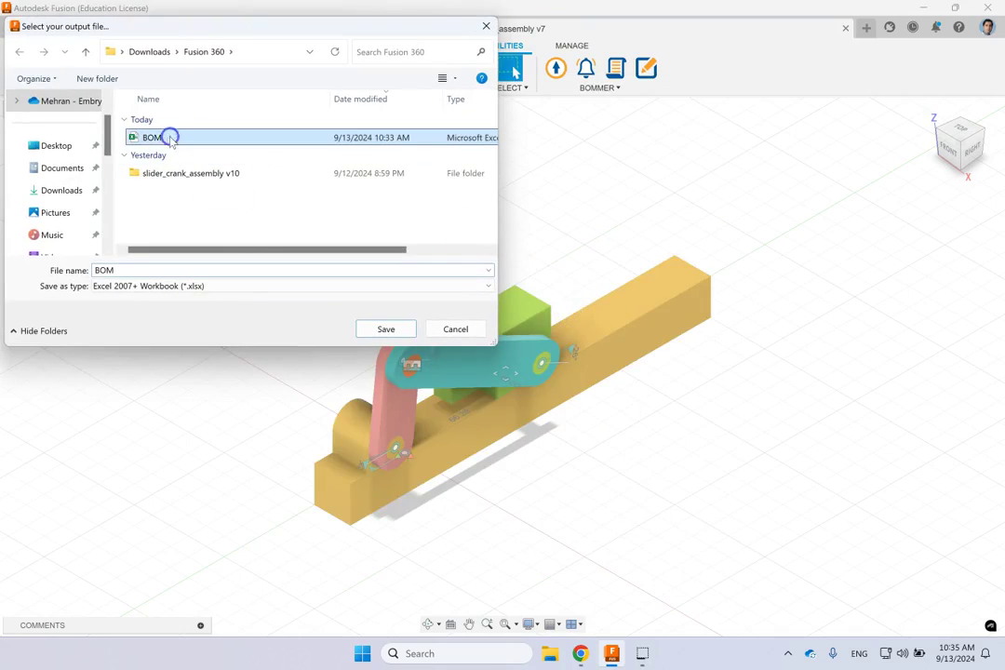
{"action": "left_click", "coordinate": [381, 331]}
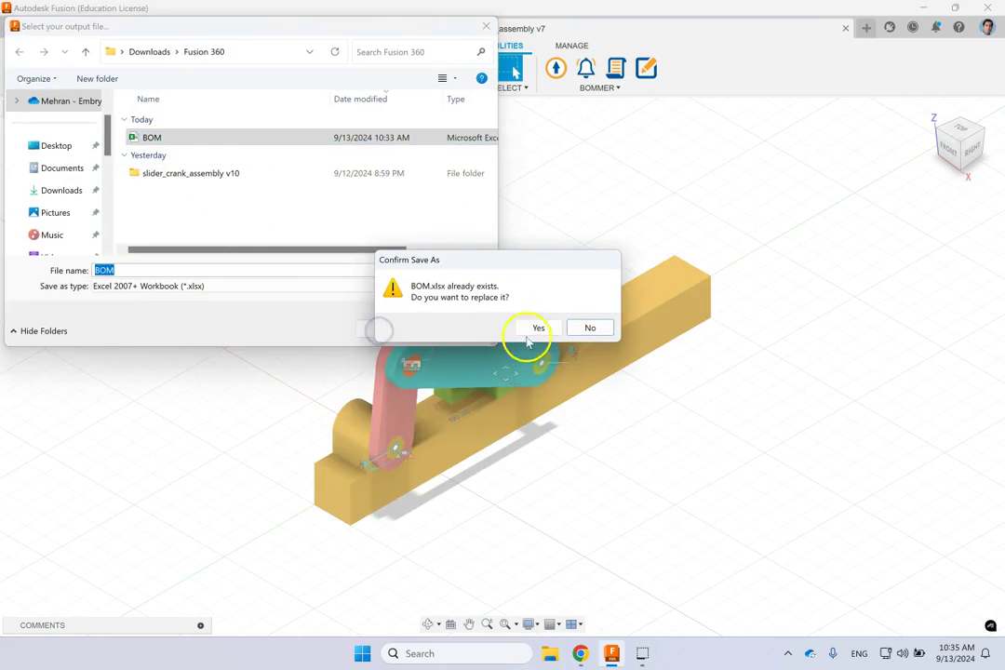
{"action": "left_click", "coordinate": [535, 328]}
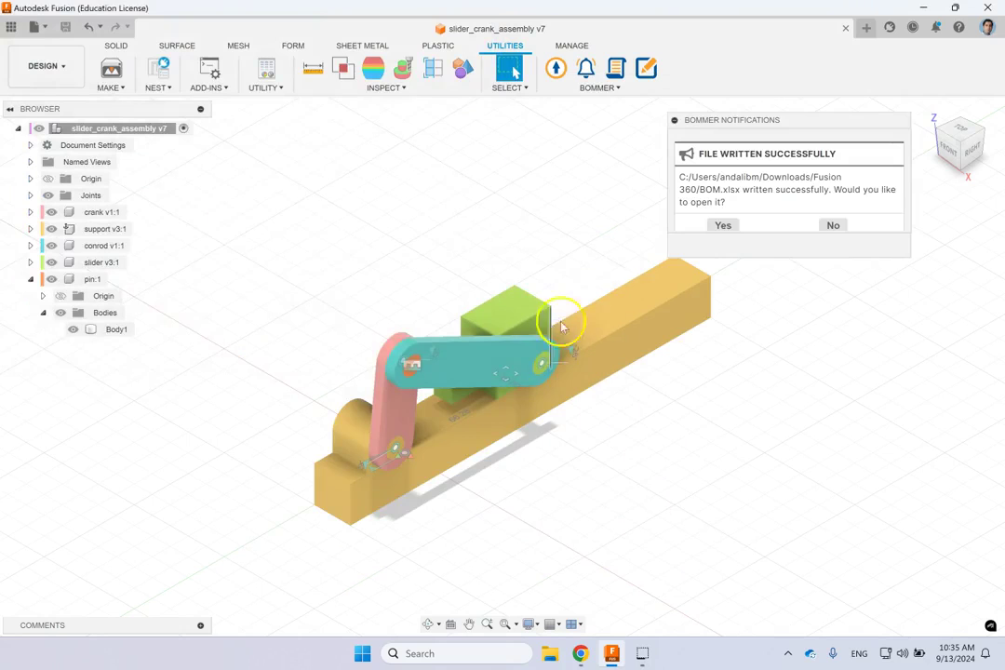
{"action": "left_click", "coordinate": [723, 226]}
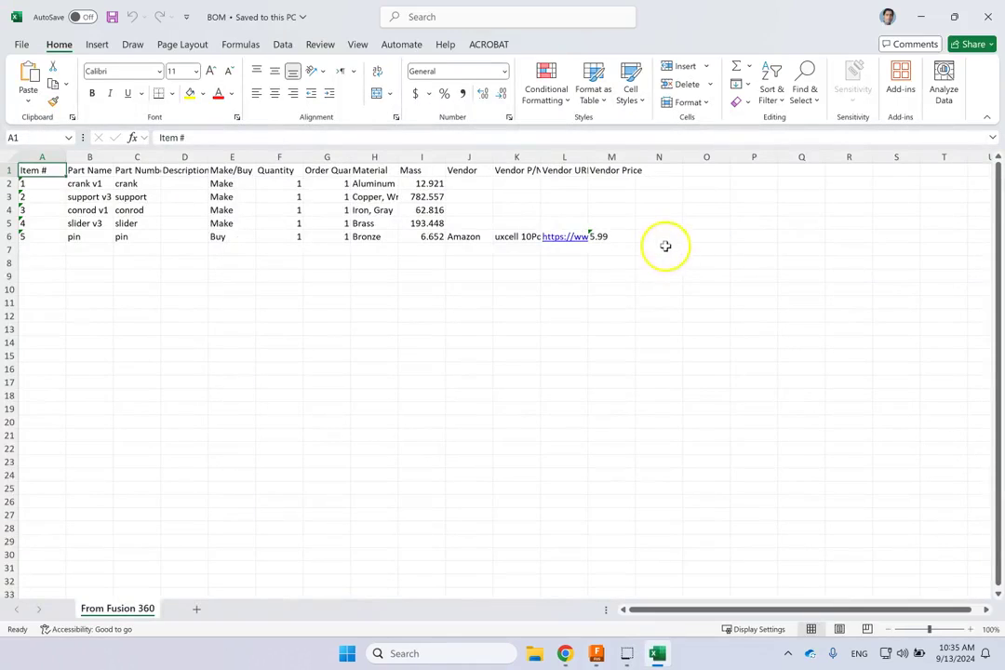
AutoFit columns A1:M6 and check the pin's Amazon vendor, URL and 5.99 price.
{"action": "left_click_drag", "start_coordinate": [633, 237], "coordinate": [28, 172]}
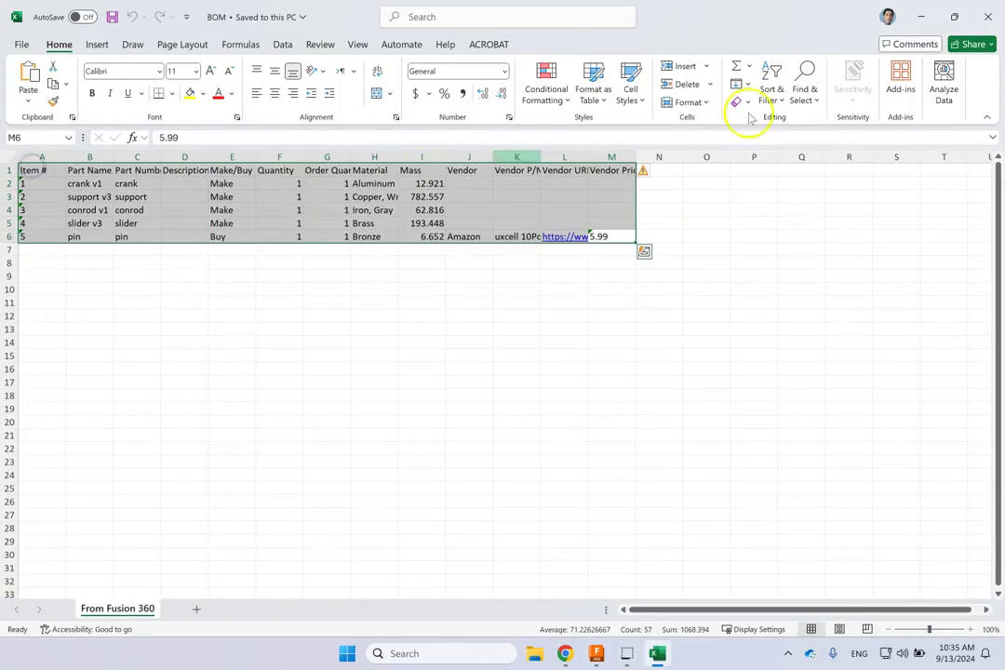
{"action": "left_click", "coordinate": [707, 102]}
{"action": "left_click", "coordinate": [725, 204]}
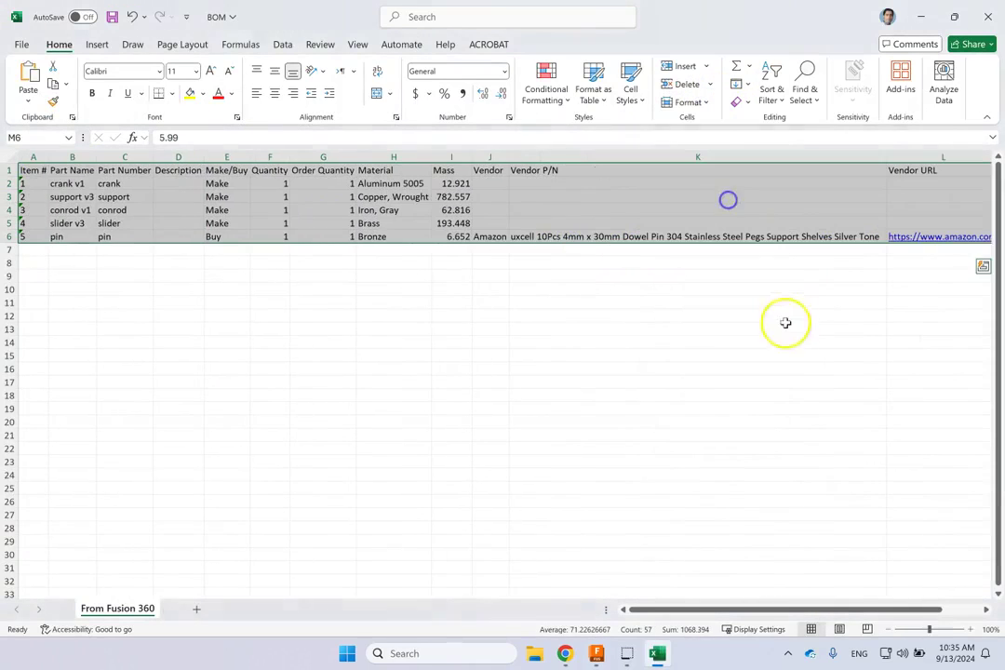
{"action": "left_click", "coordinate": [781, 358]}
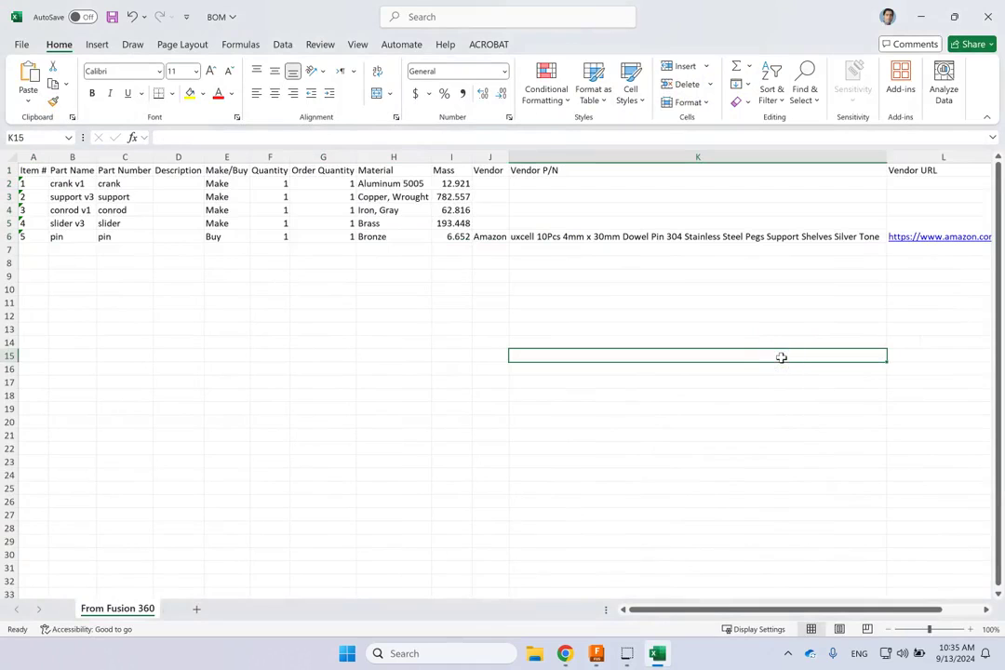
{"action": "left_click_drag", "start_coordinate": [775, 608], "coordinate": [570, 578]}
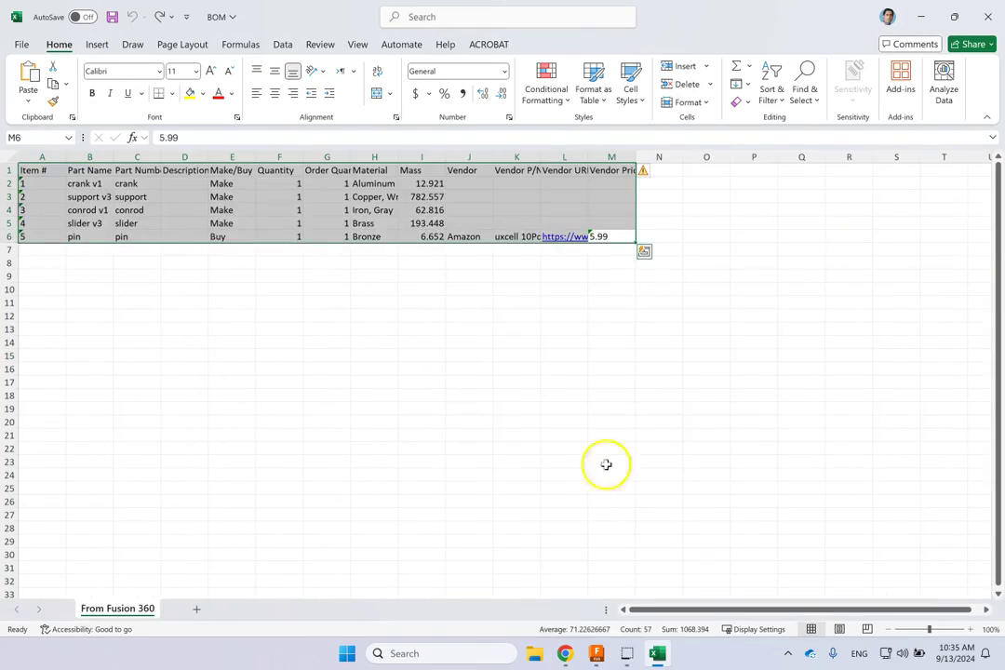
{"action": "left_click", "coordinate": [574, 410]}
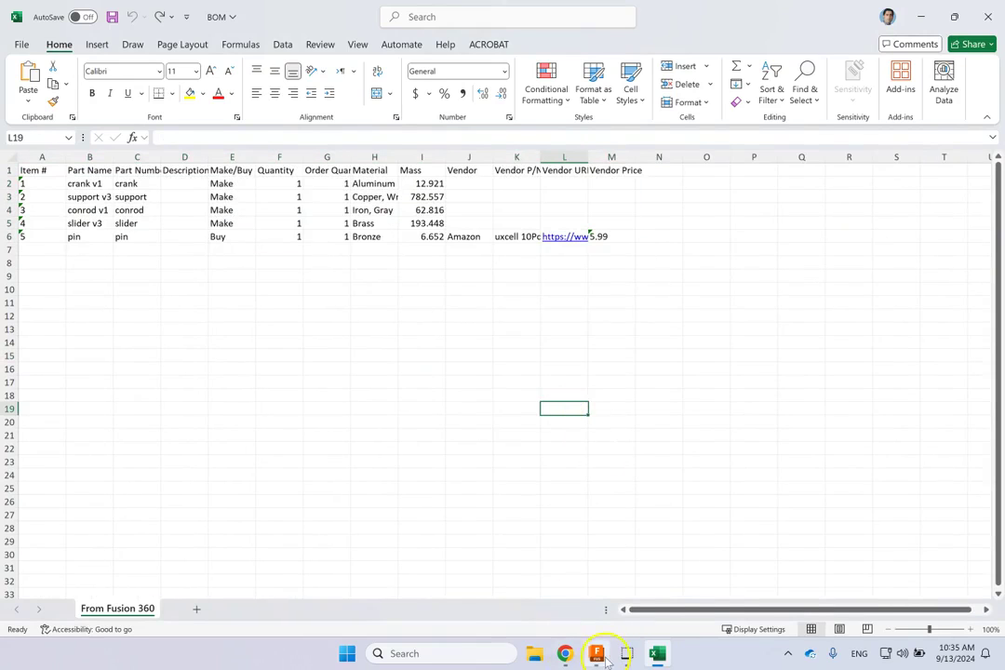
Return to the slider_crank_assembly v7 model in Fusion and open the BOMMER dropdown.
{"action": "mouse_move", "coordinate": [600, 656]}
{"action": "left_click", "coordinate": [634, 588]}
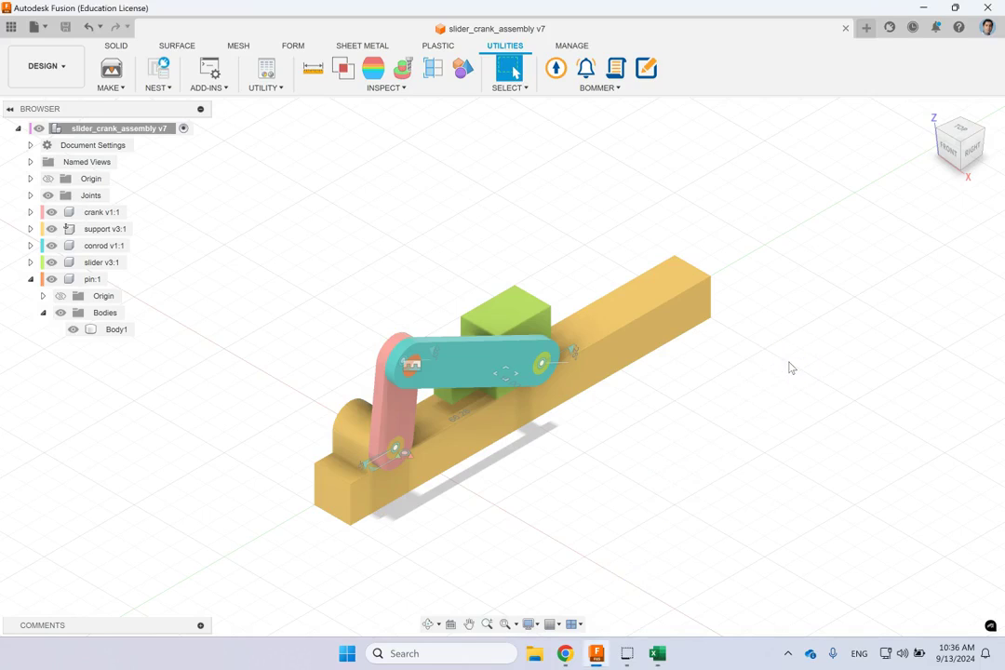
{"action": "left_click", "coordinate": [564, 206]}
{"action": "mouse_move", "coordinate": [657, 650]}
{"action": "left_click", "coordinate": [614, 90]}
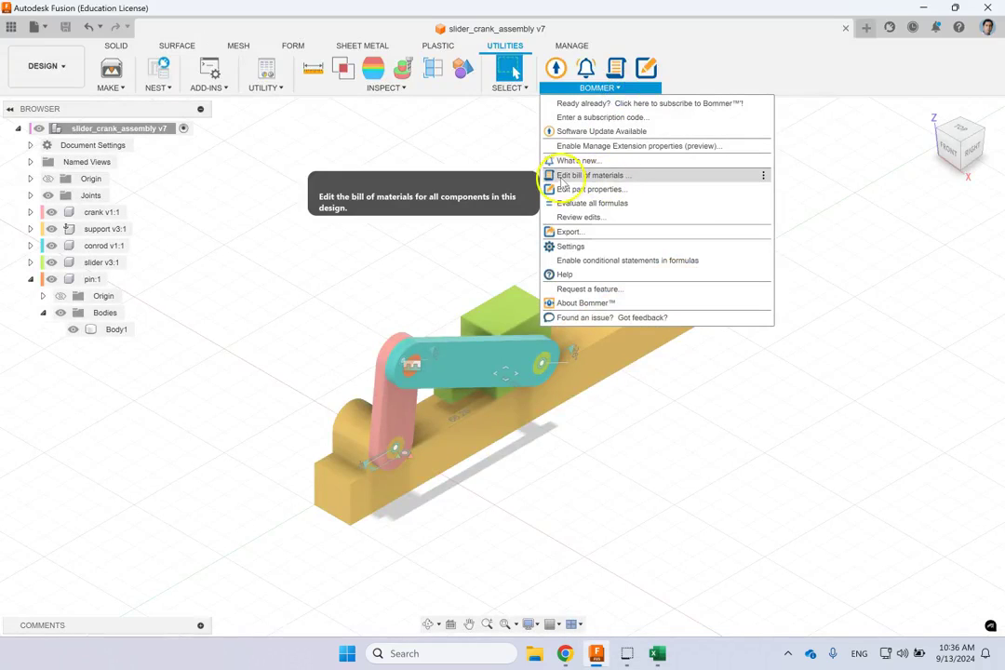